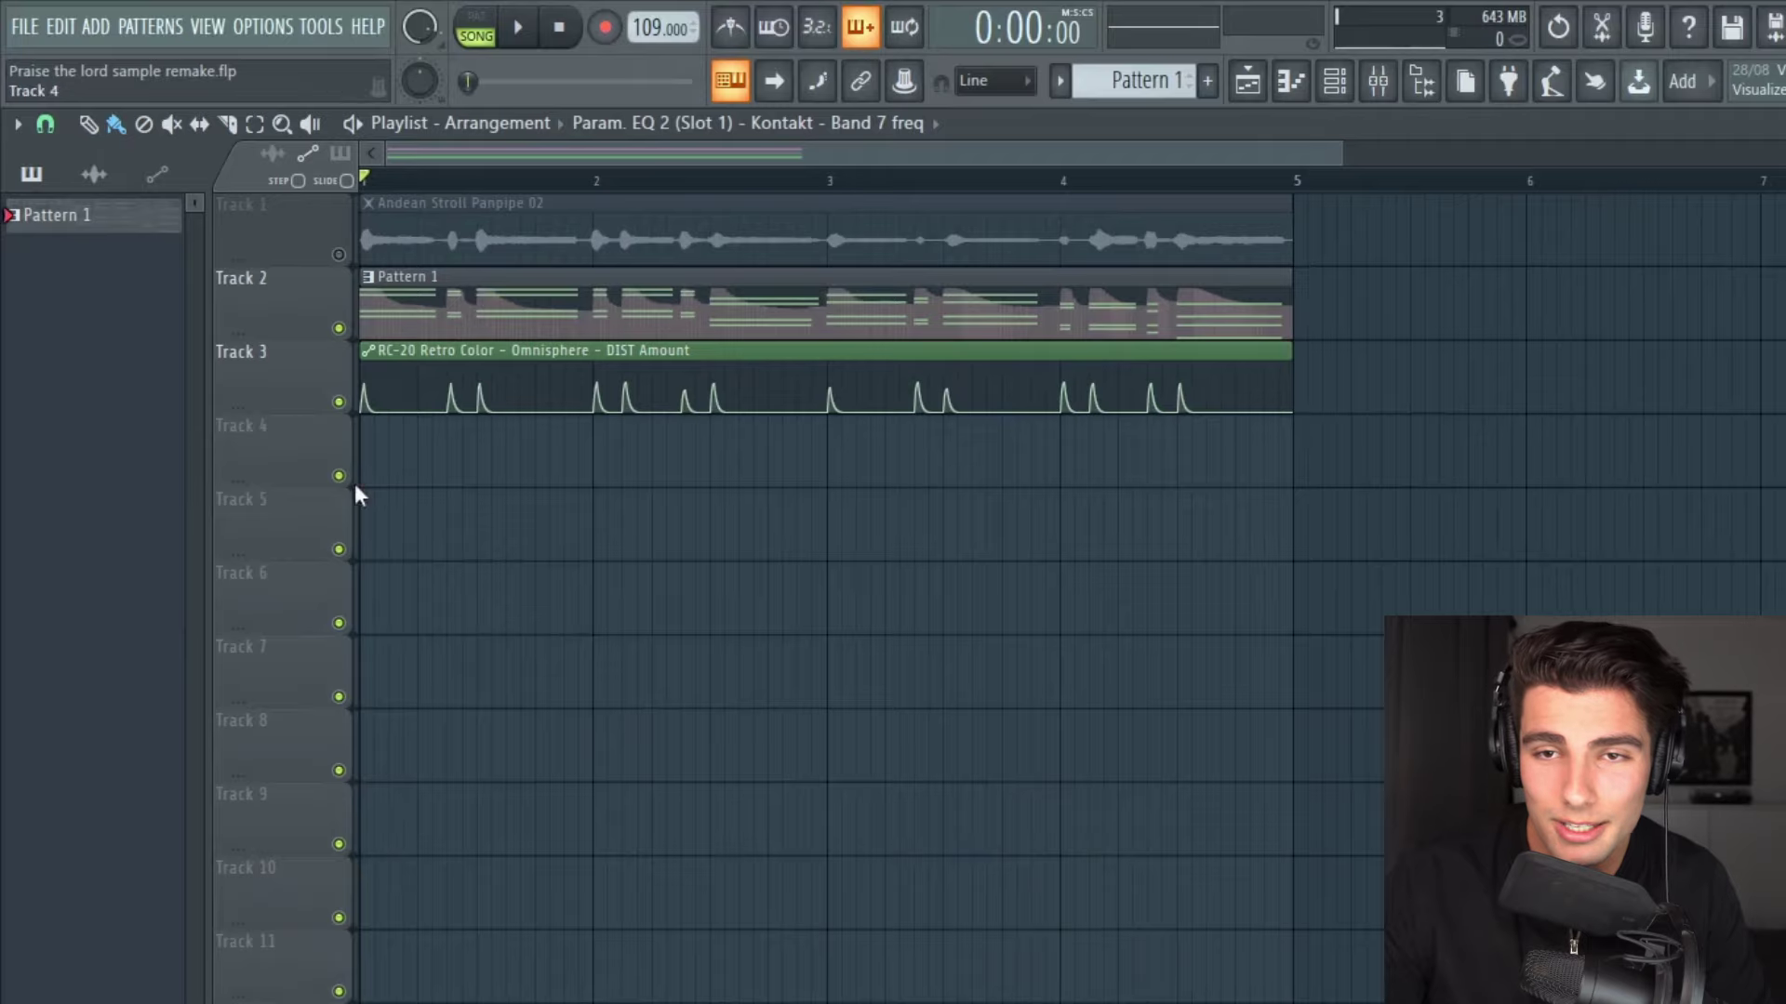
Solo the Andean Stroll panpipe sample track to audition it, then mute it.
{"action": "right_click", "coordinate": [339, 255]}
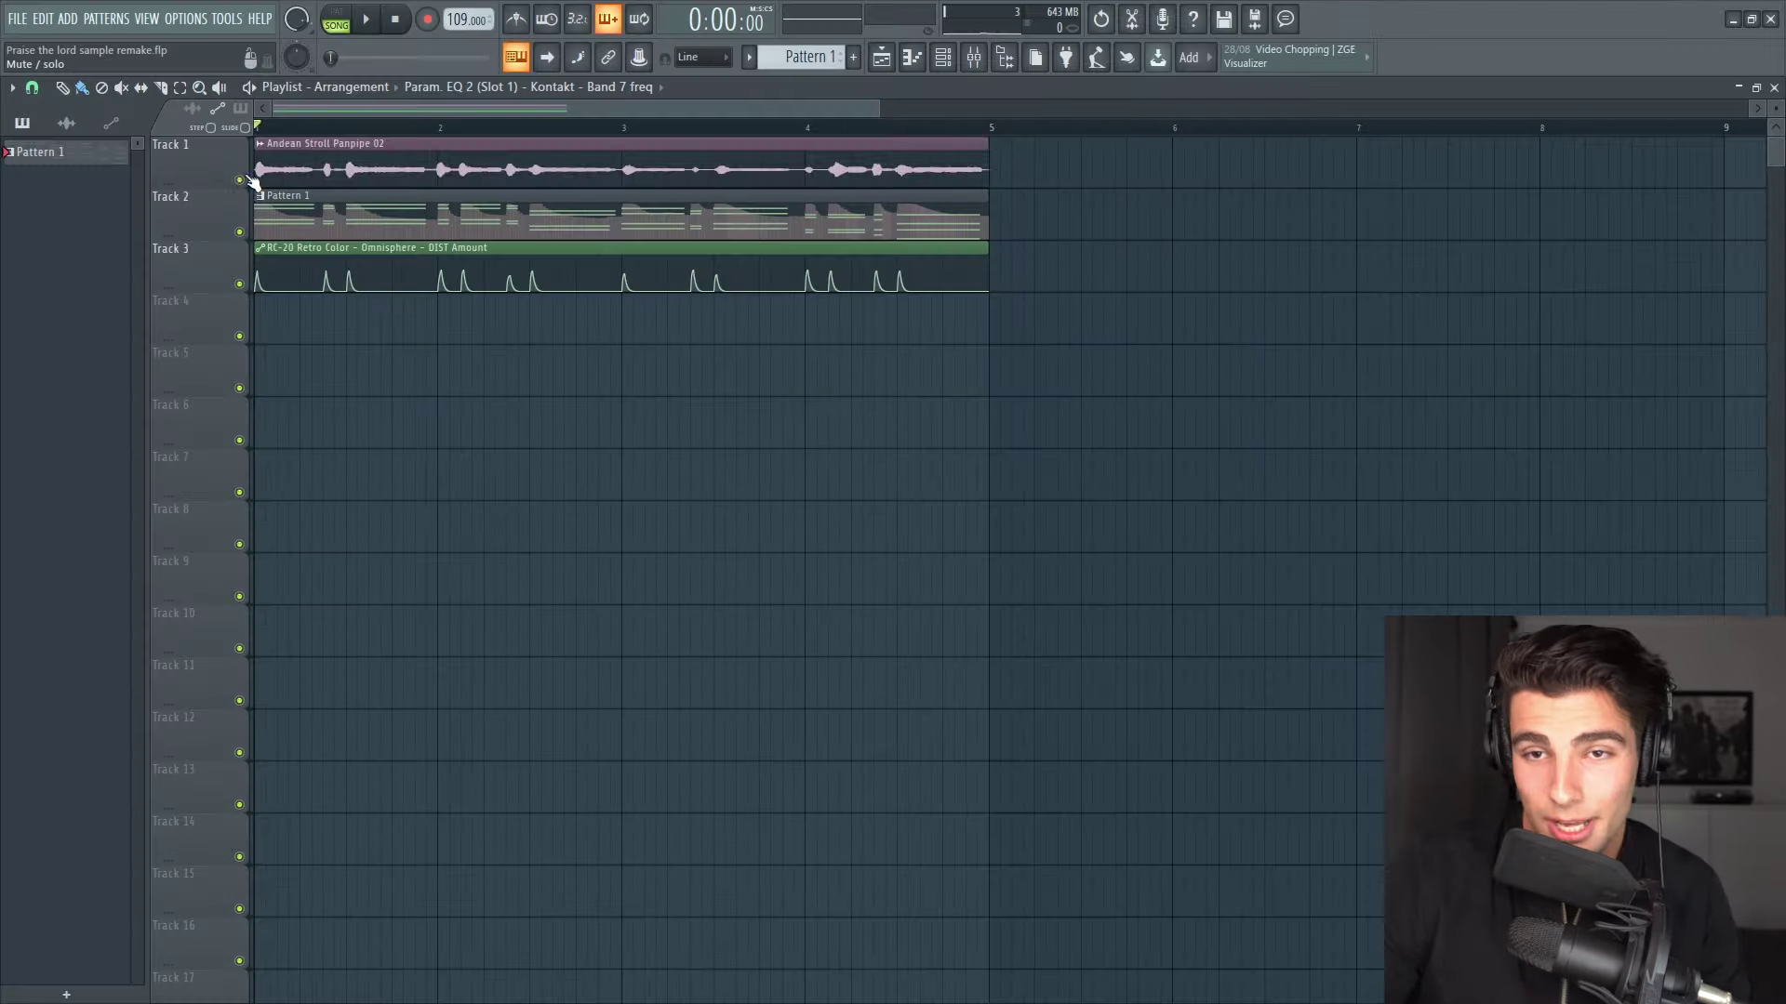
{"action": "left_click", "coordinate": [241, 179]}
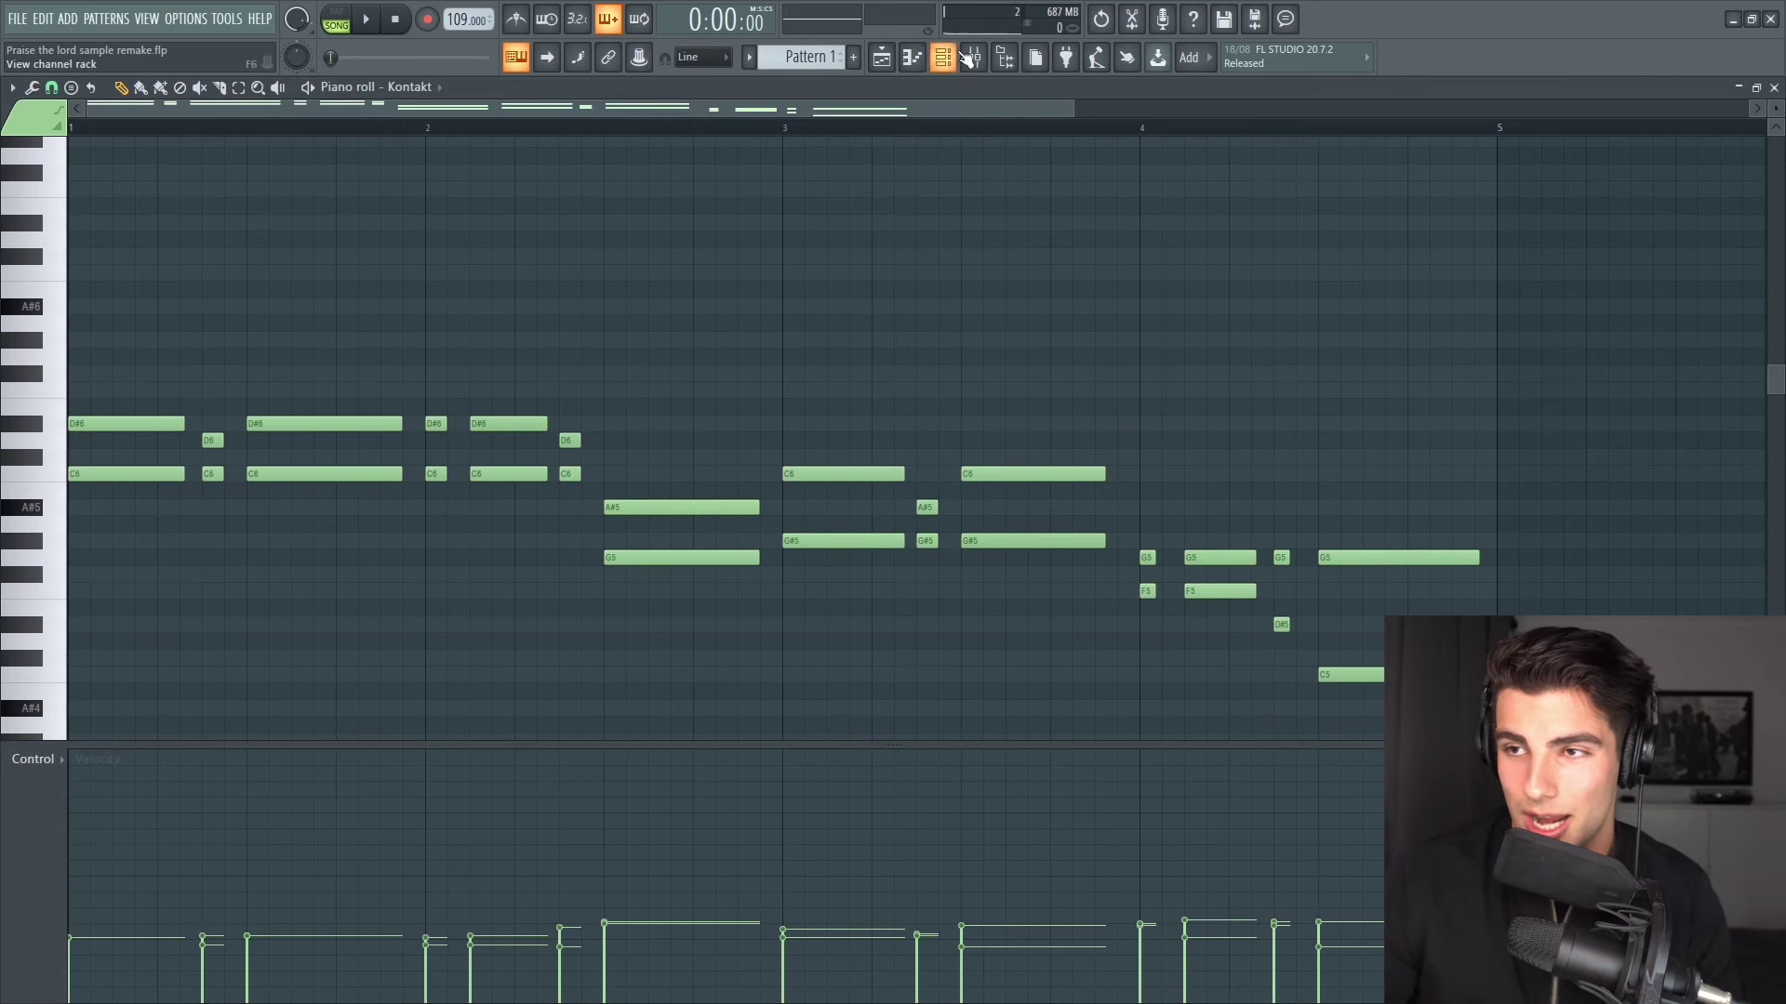
Open the RC-20 Retro Color effect on the Kontakt mixer insert.
{"action": "left_click", "coordinate": [971, 57]}
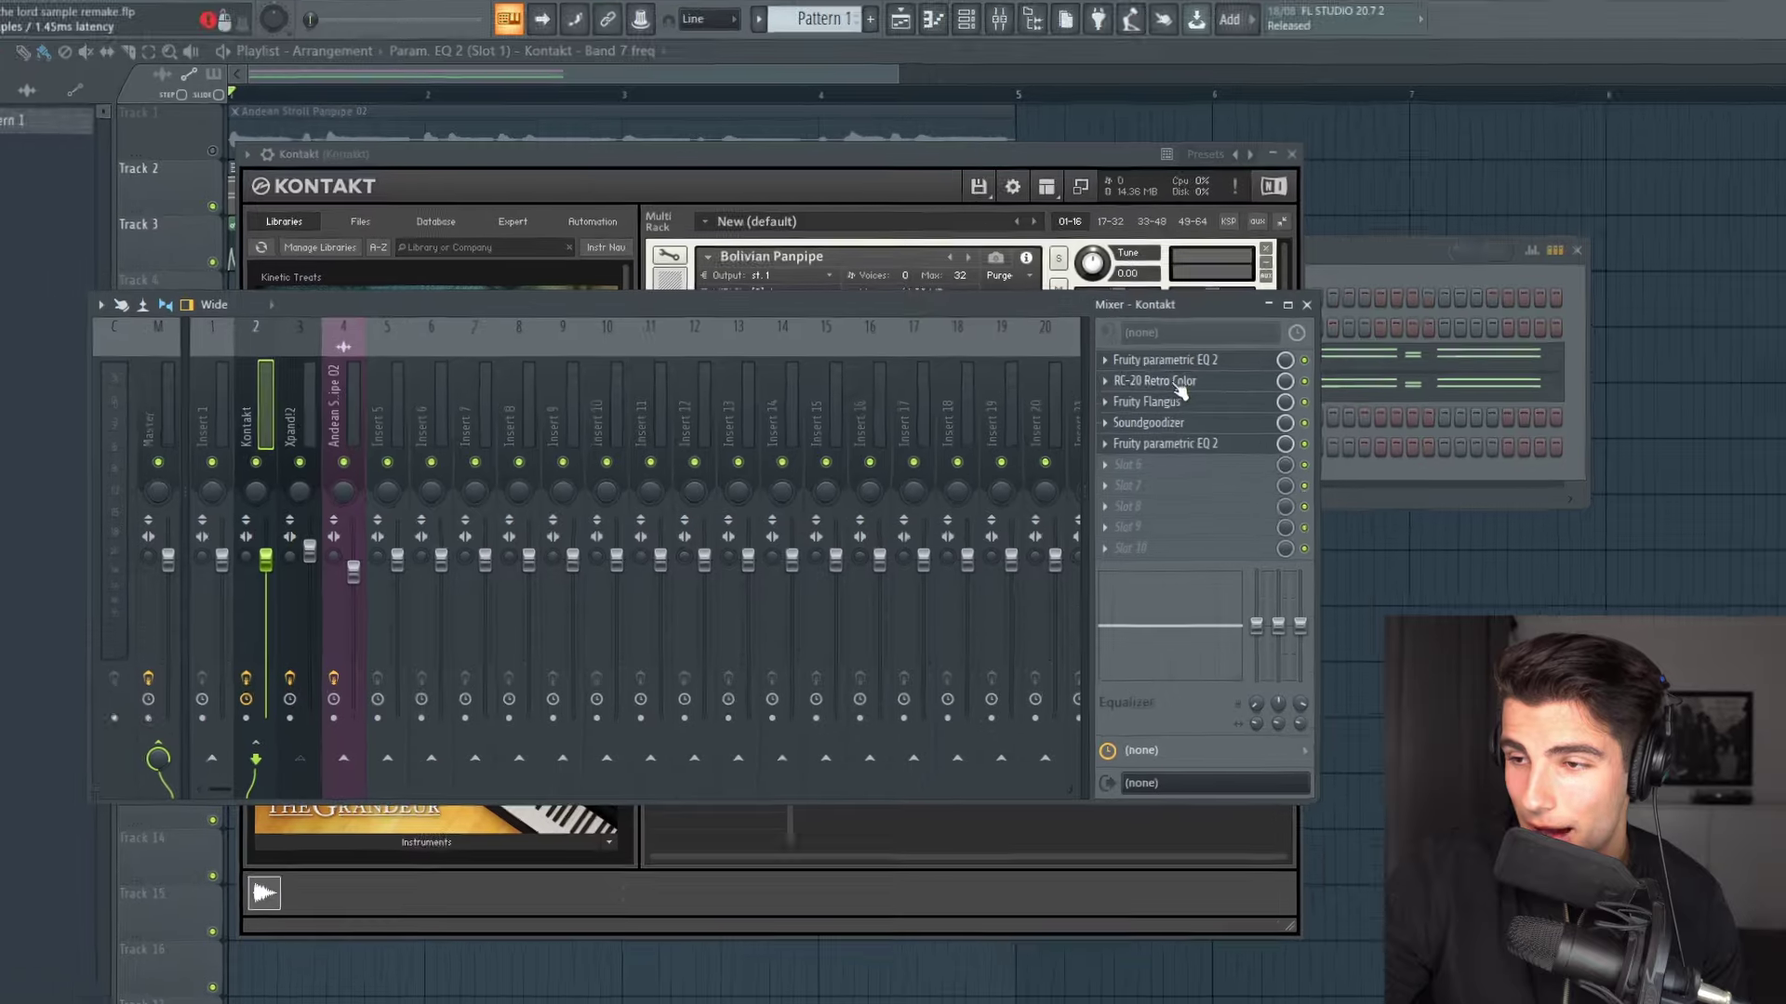
{"action": "left_click", "coordinate": [1127, 394]}
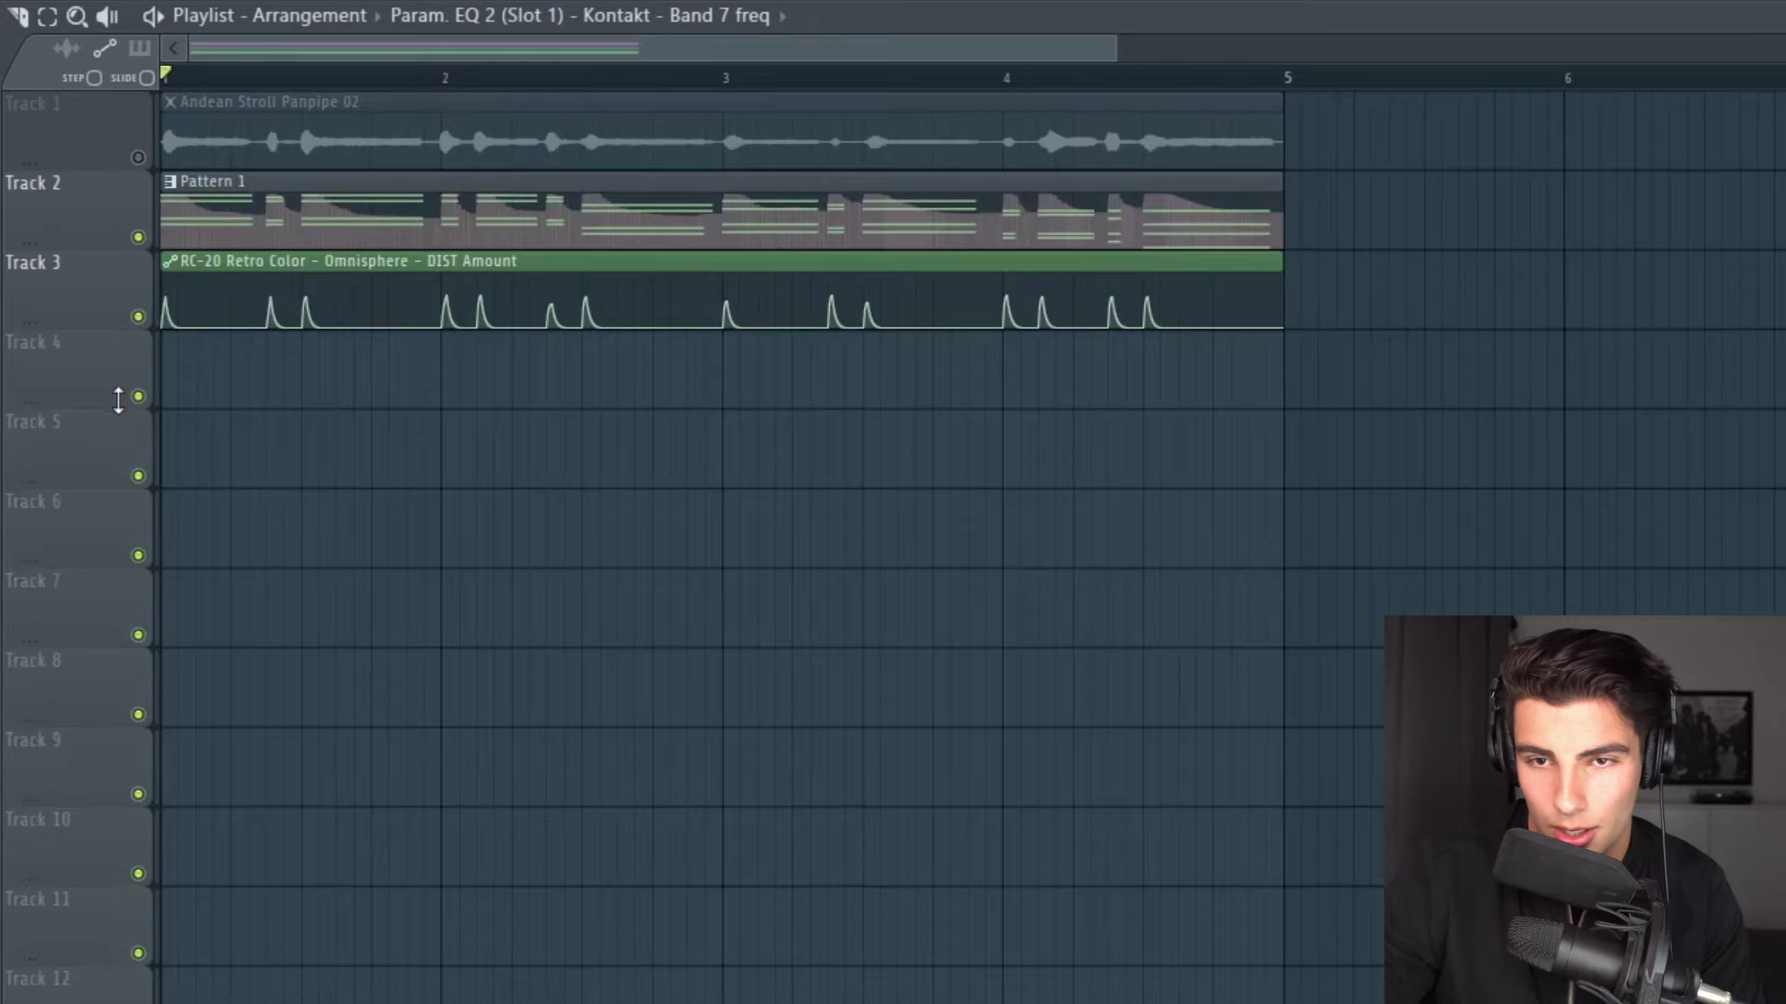
{"action": "scroll", "coordinate": [110, 489], "scroll_direction": "up", "scroll_amount": 4}
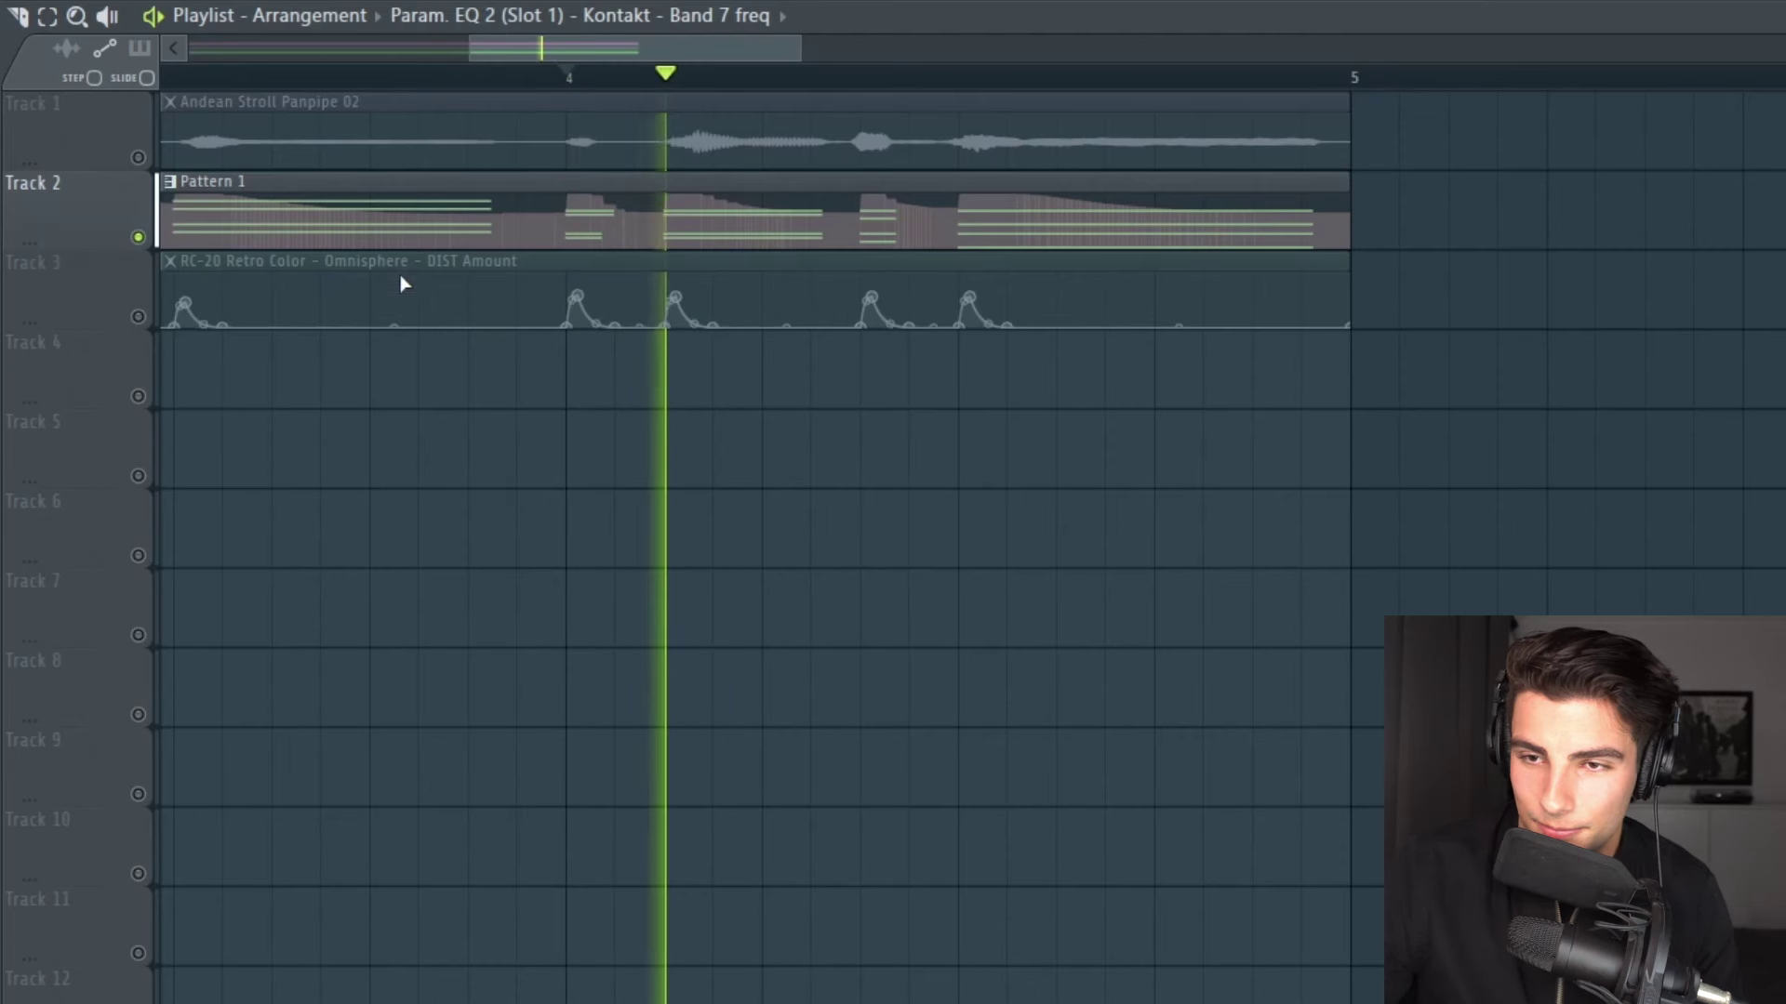
Unmute the RC-20 distortion automation track and replay from bar 4.
{"action": "key", "text": "space"}
{"action": "left_click", "coordinate": [139, 317]}
{"action": "key", "text": "space"}
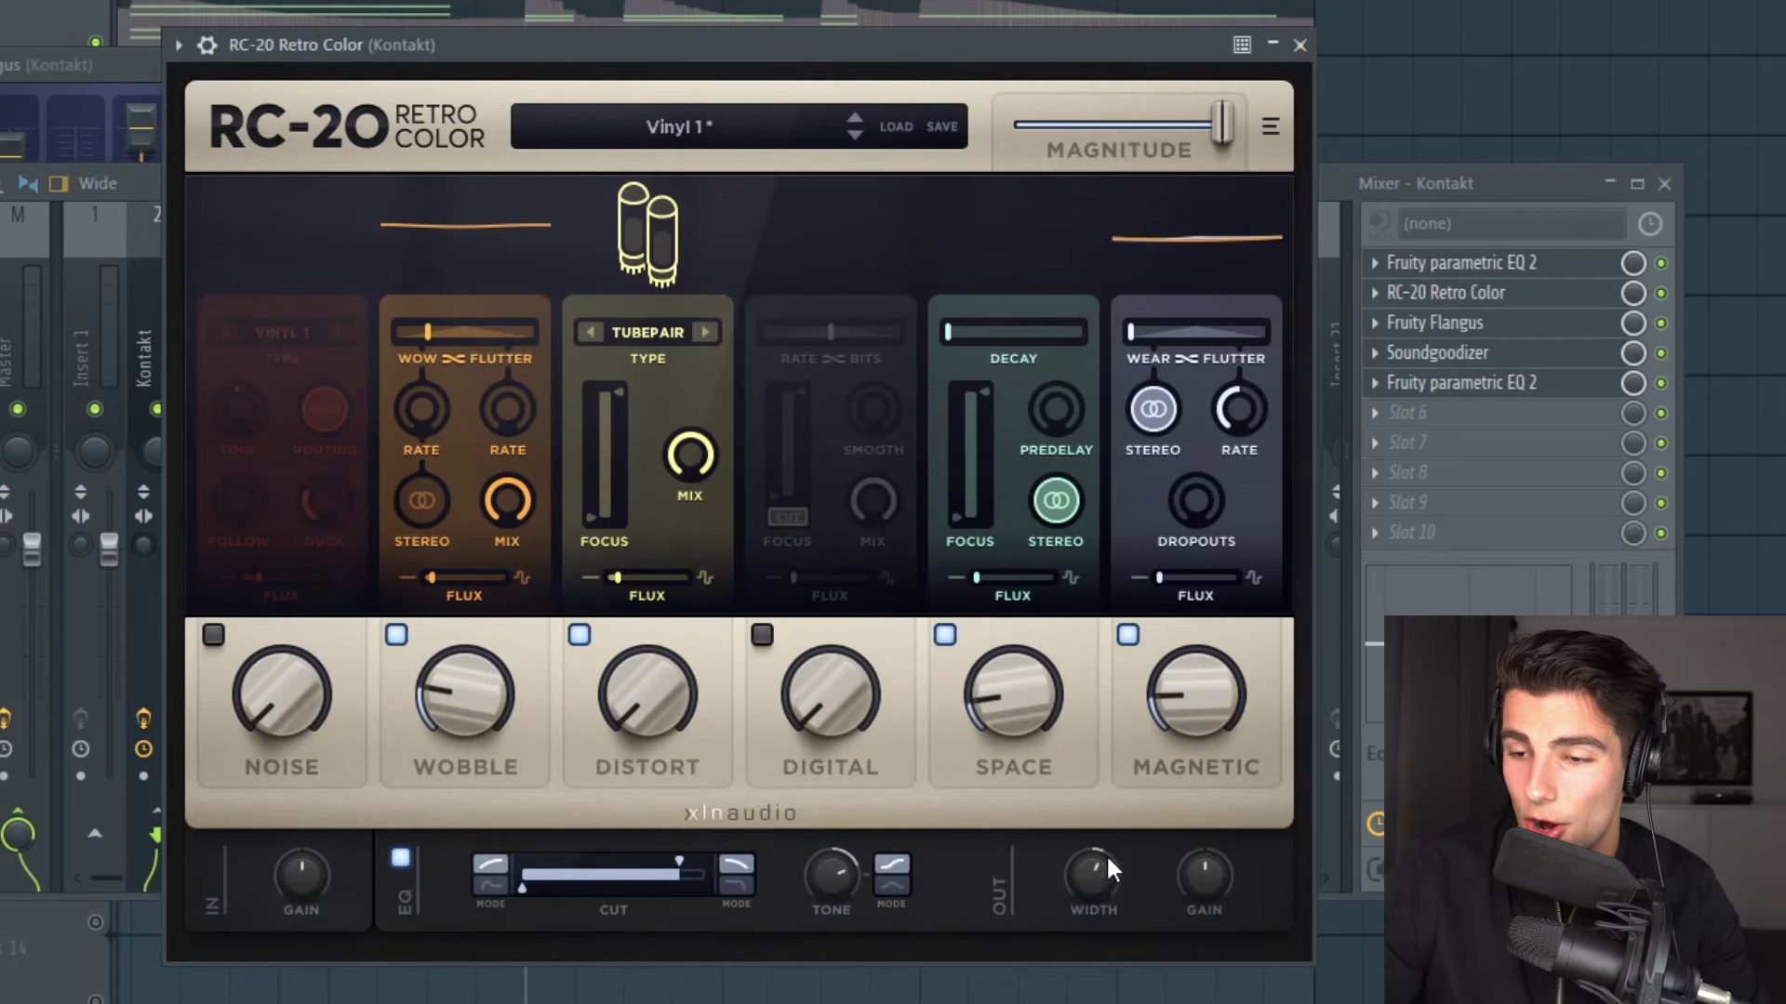
Open Fruity Flangus on the Kontakt insert, keeping the Mixer in front.
{"action": "left_click", "coordinate": [1495, 327]}
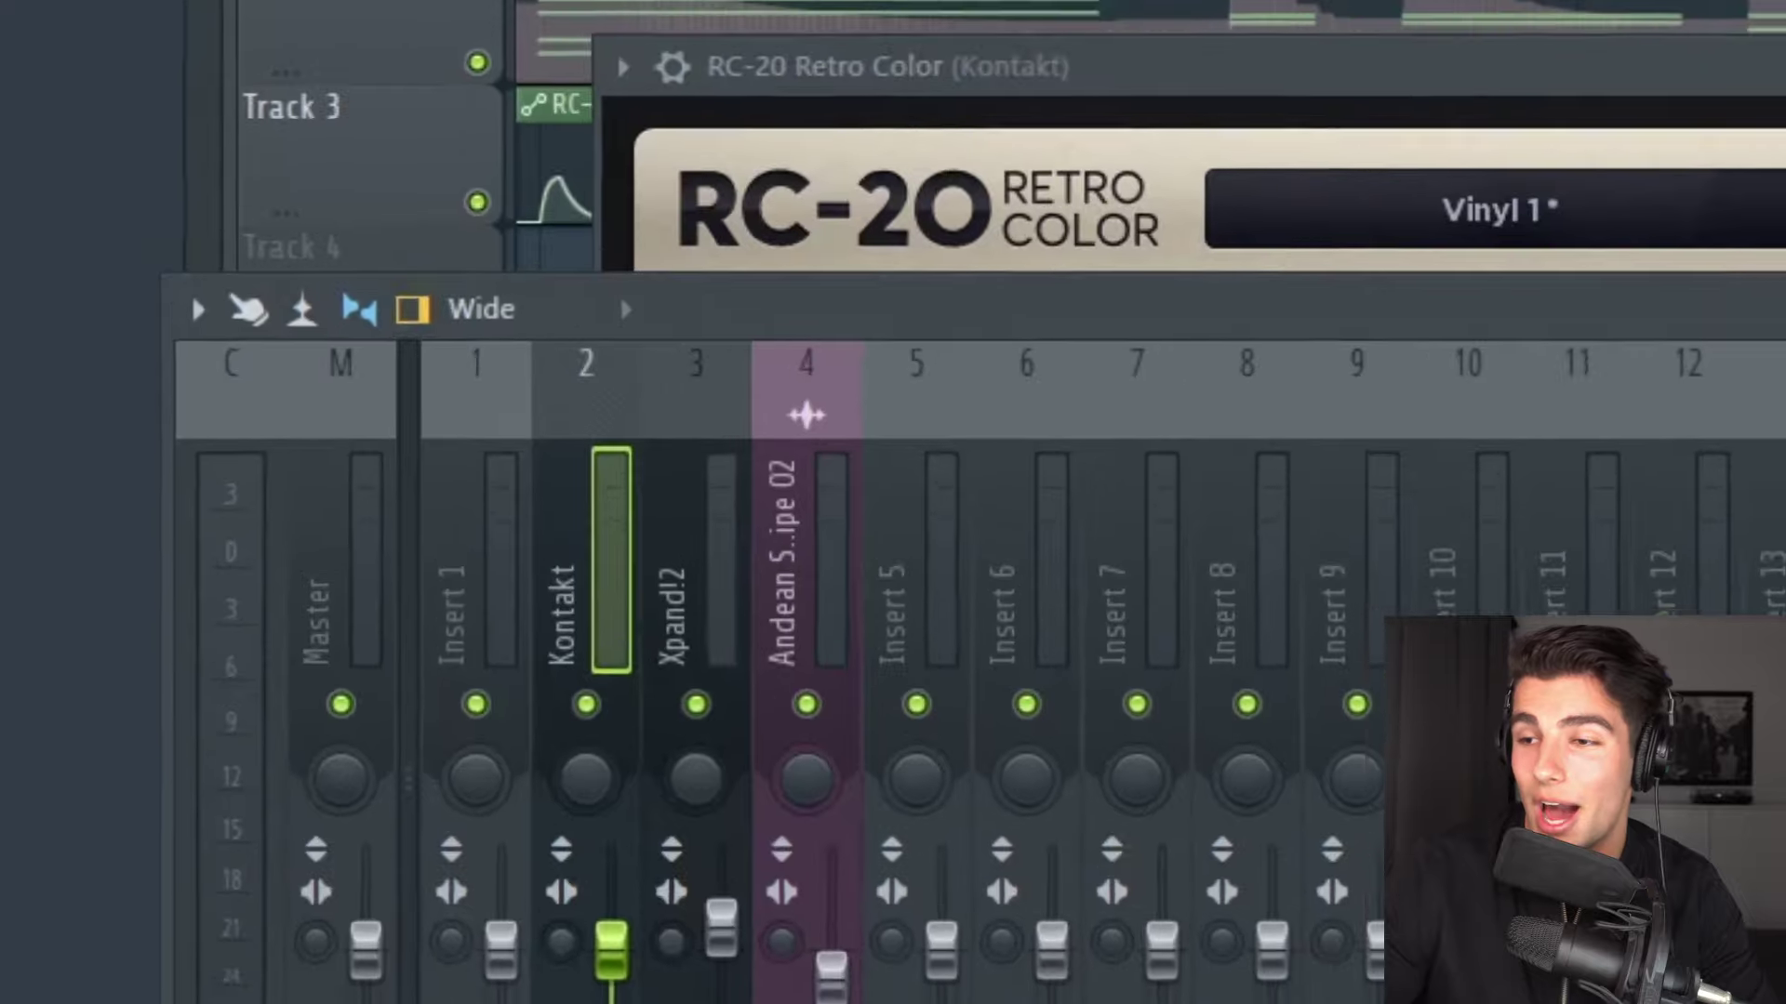
{"action": "left_click", "coordinate": [175, 177]}
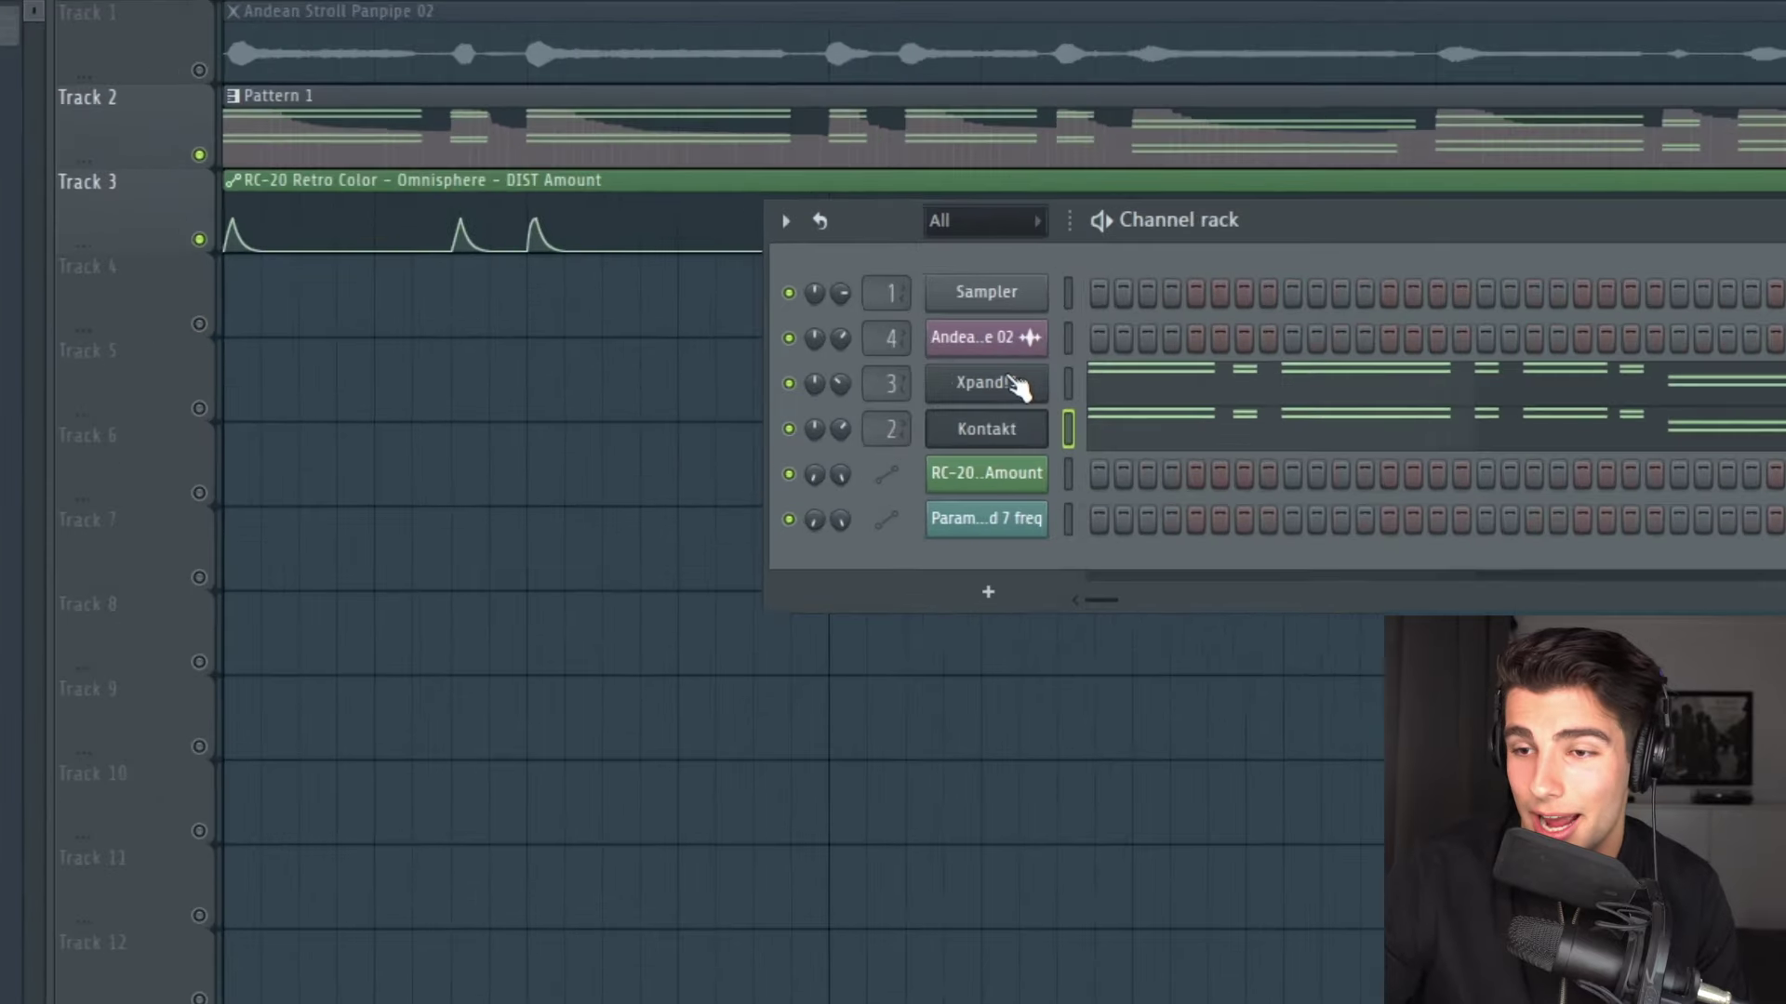
Open the Xpand!2 instrument, then bring up the original project's Sakura STR Violin FG channel.
{"action": "left_click", "coordinate": [749, 379]}
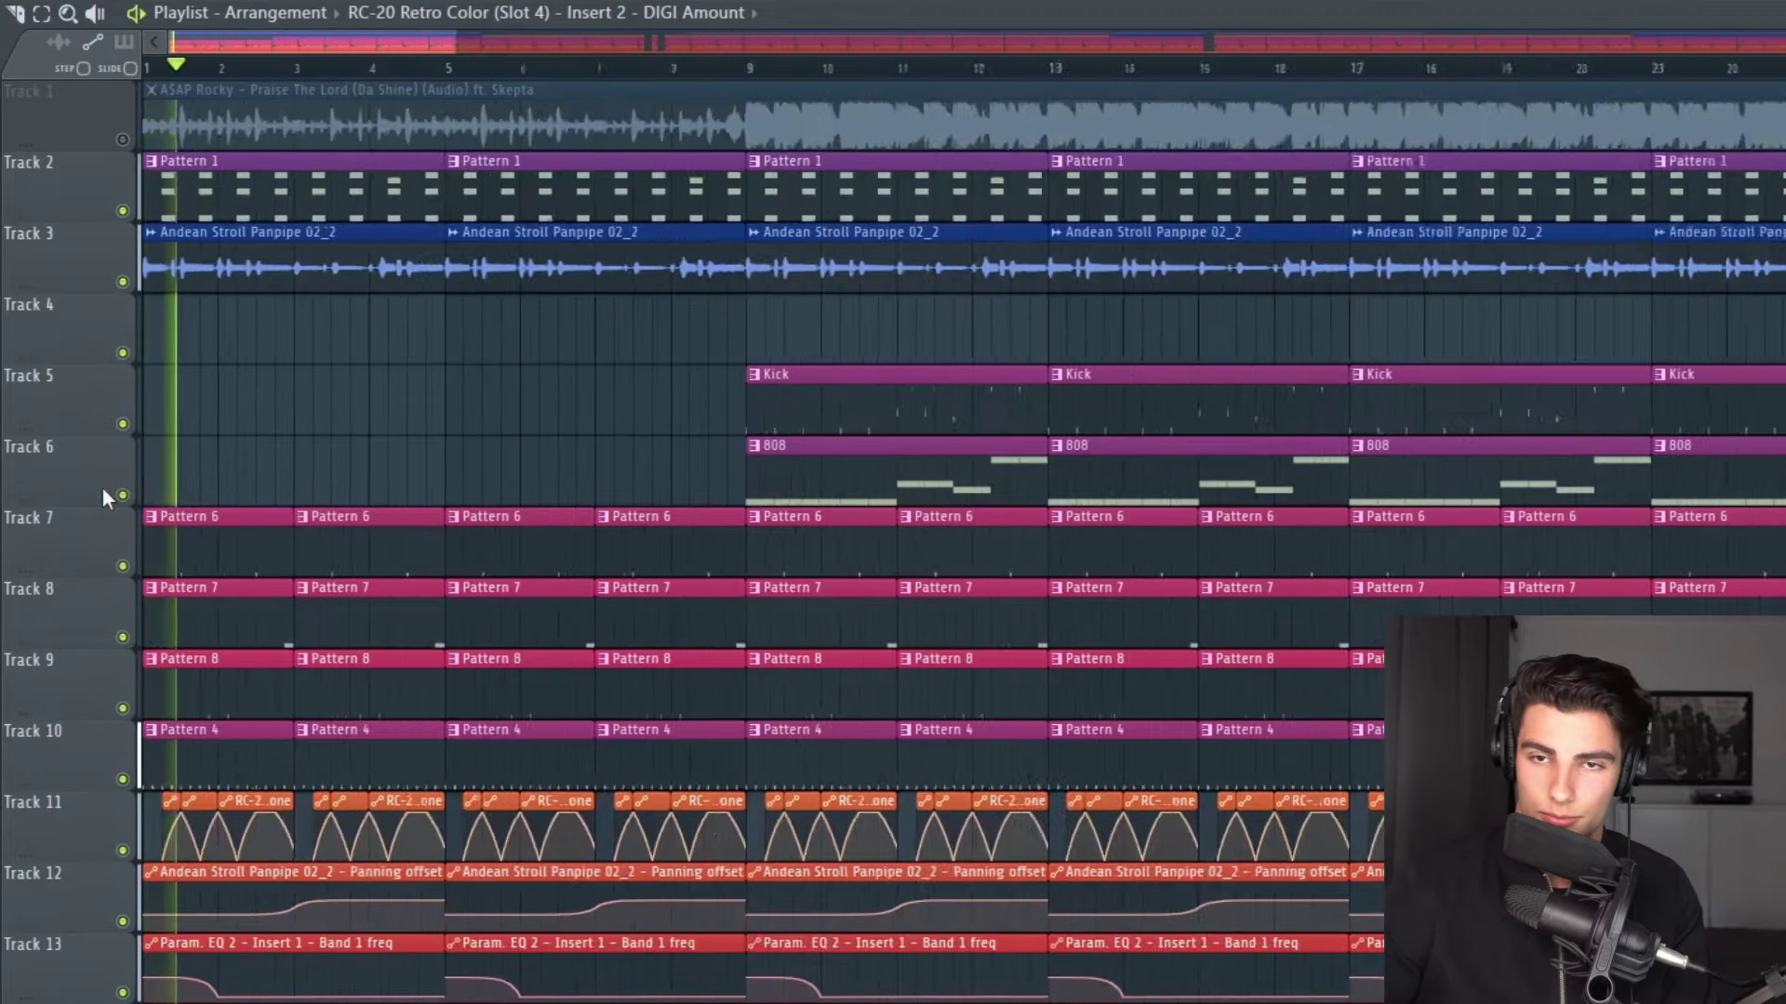
{"action": "scroll", "coordinate": [271, 459], "scroll_direction": "up", "scroll_amount": 2}
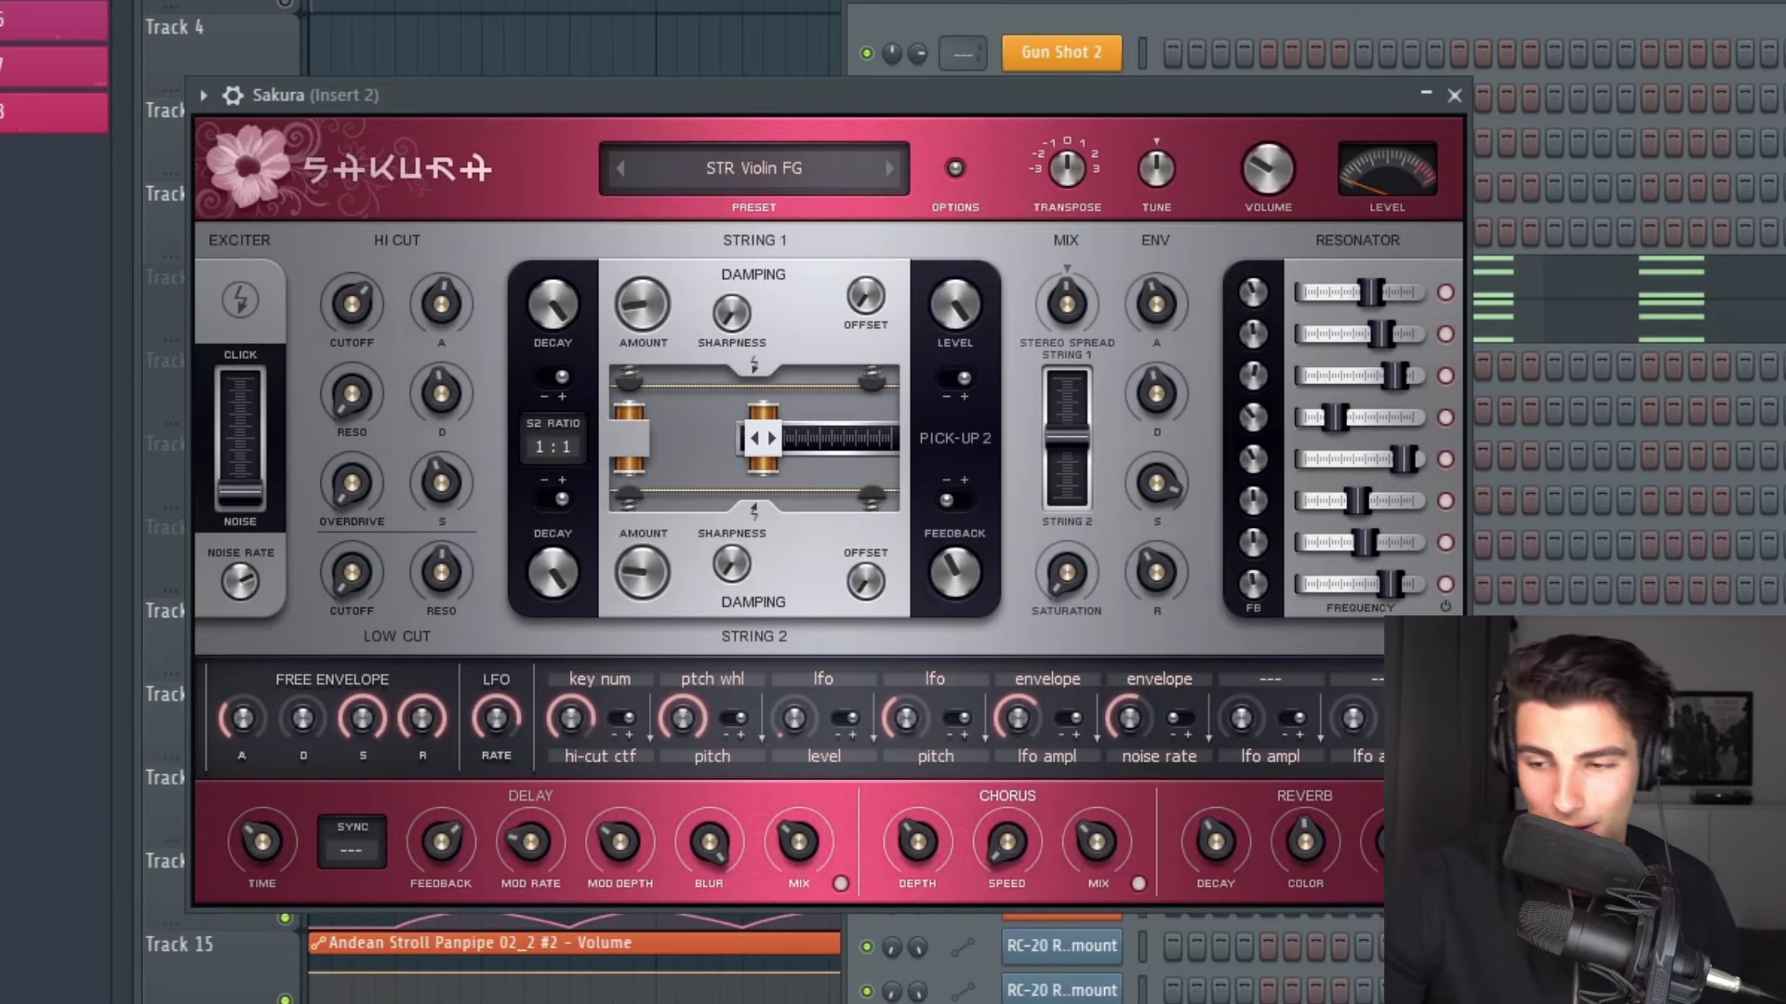
Open the Sakura #2 instrument, then Insert 2's Fruity Flangus and RC-20 Retro Color effects.
{"action": "left_click", "coordinate": [1319, 3]}
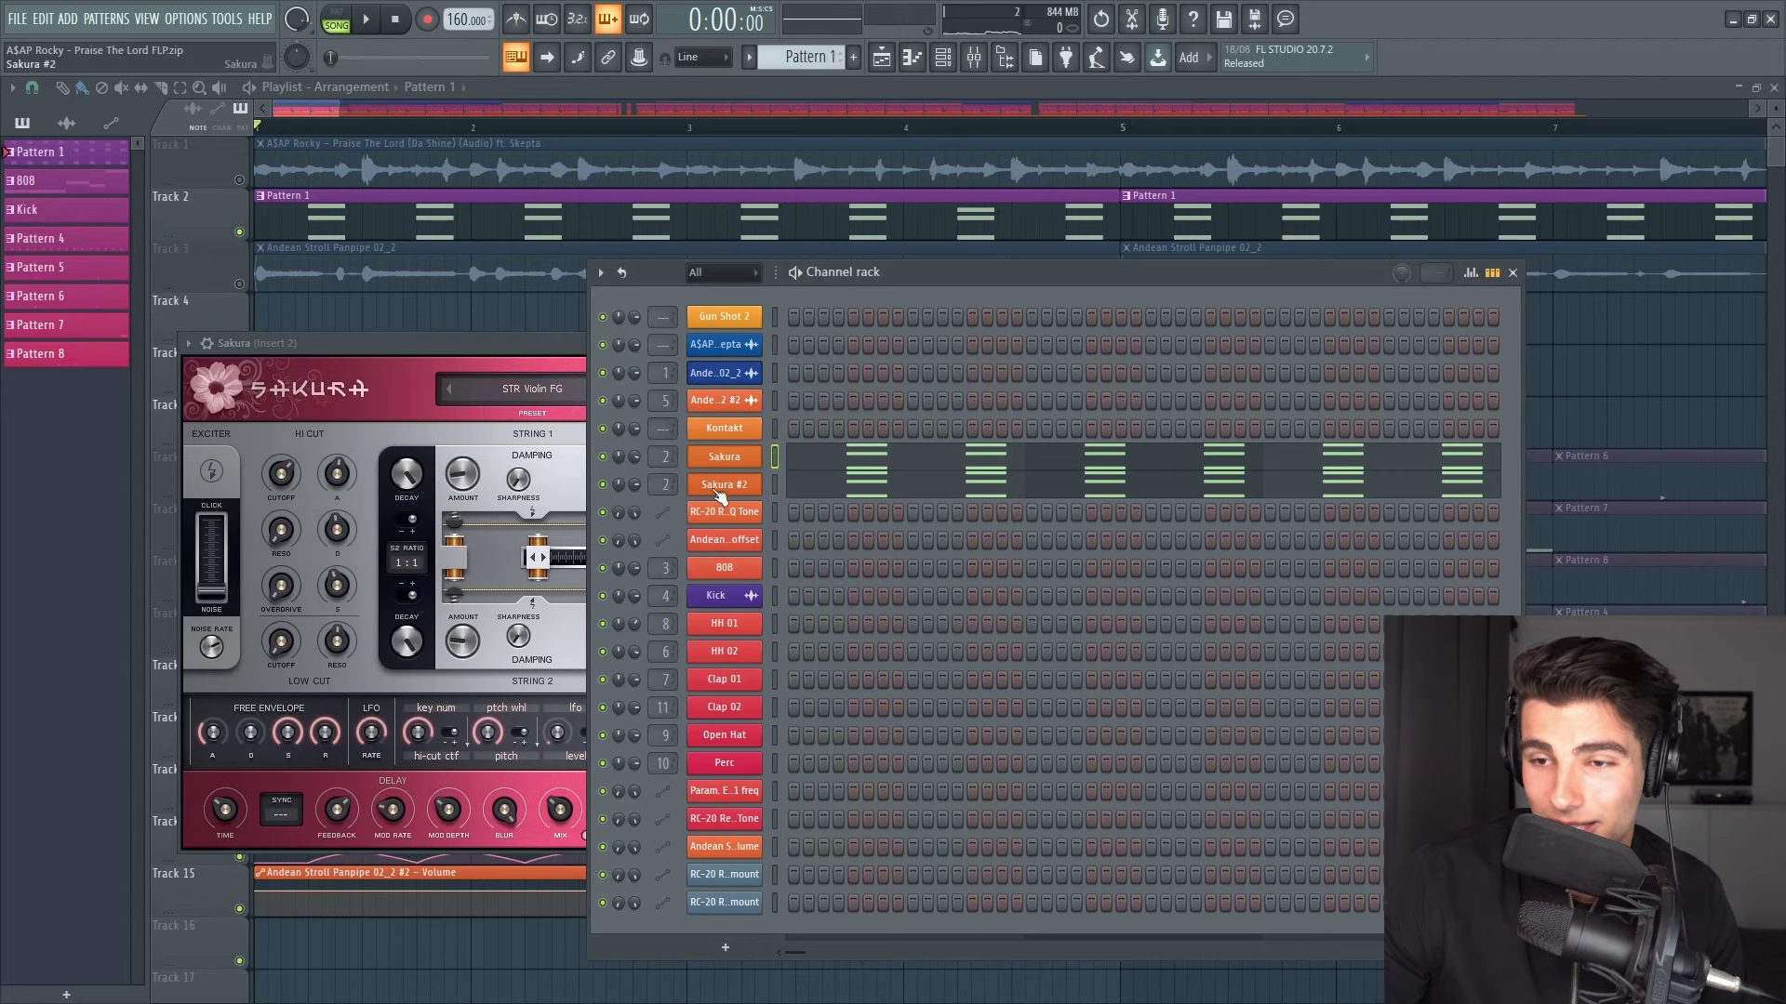
{"action": "left_click", "coordinate": [719, 485]}
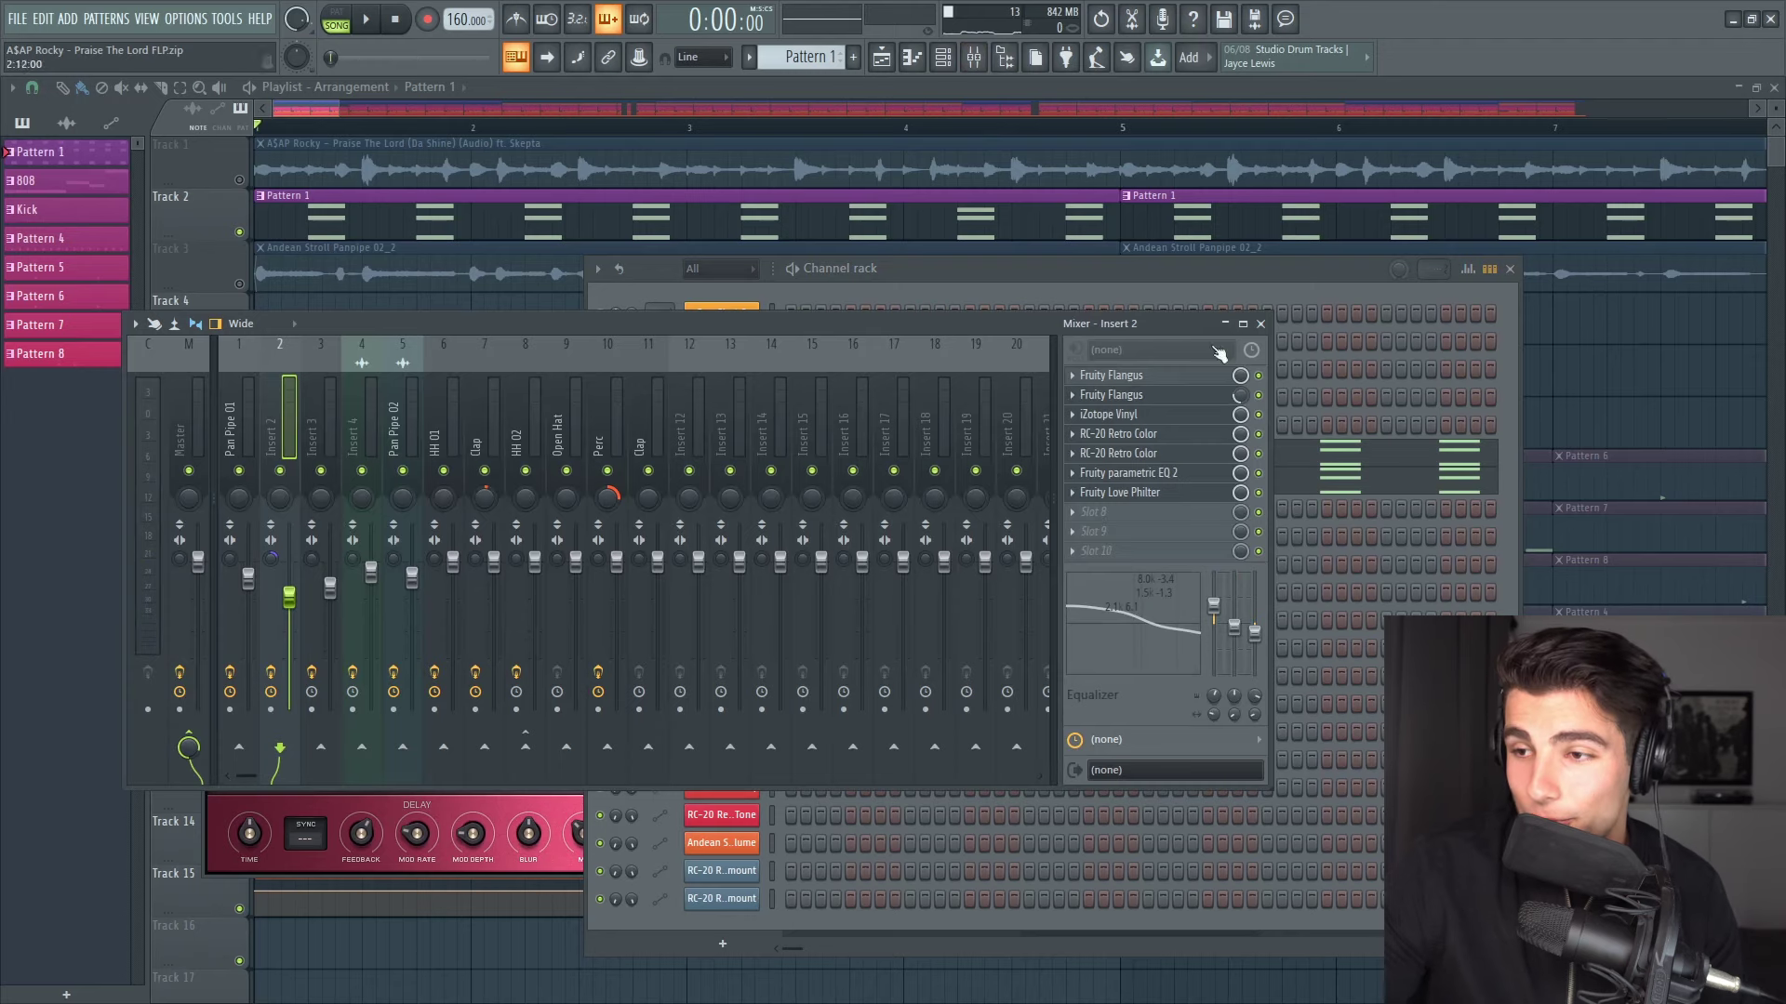
{"action": "left_click", "coordinate": [1162, 378]}
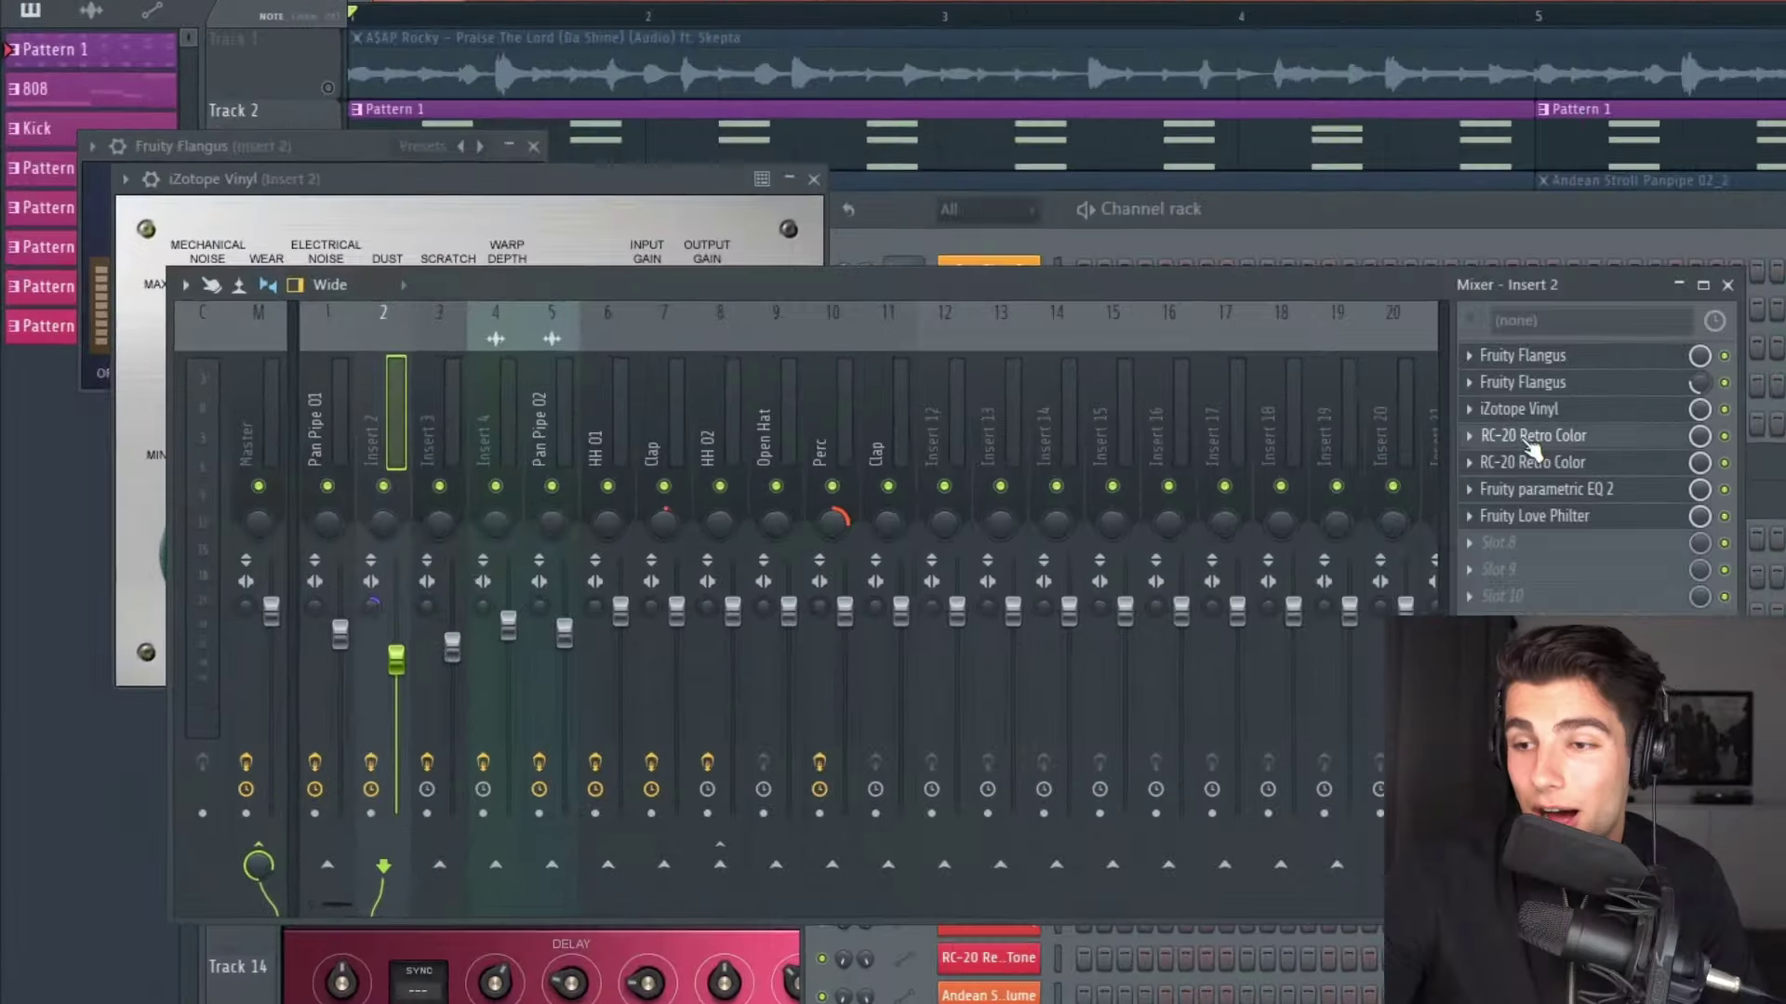
{"action": "left_click", "coordinate": [1119, 437]}
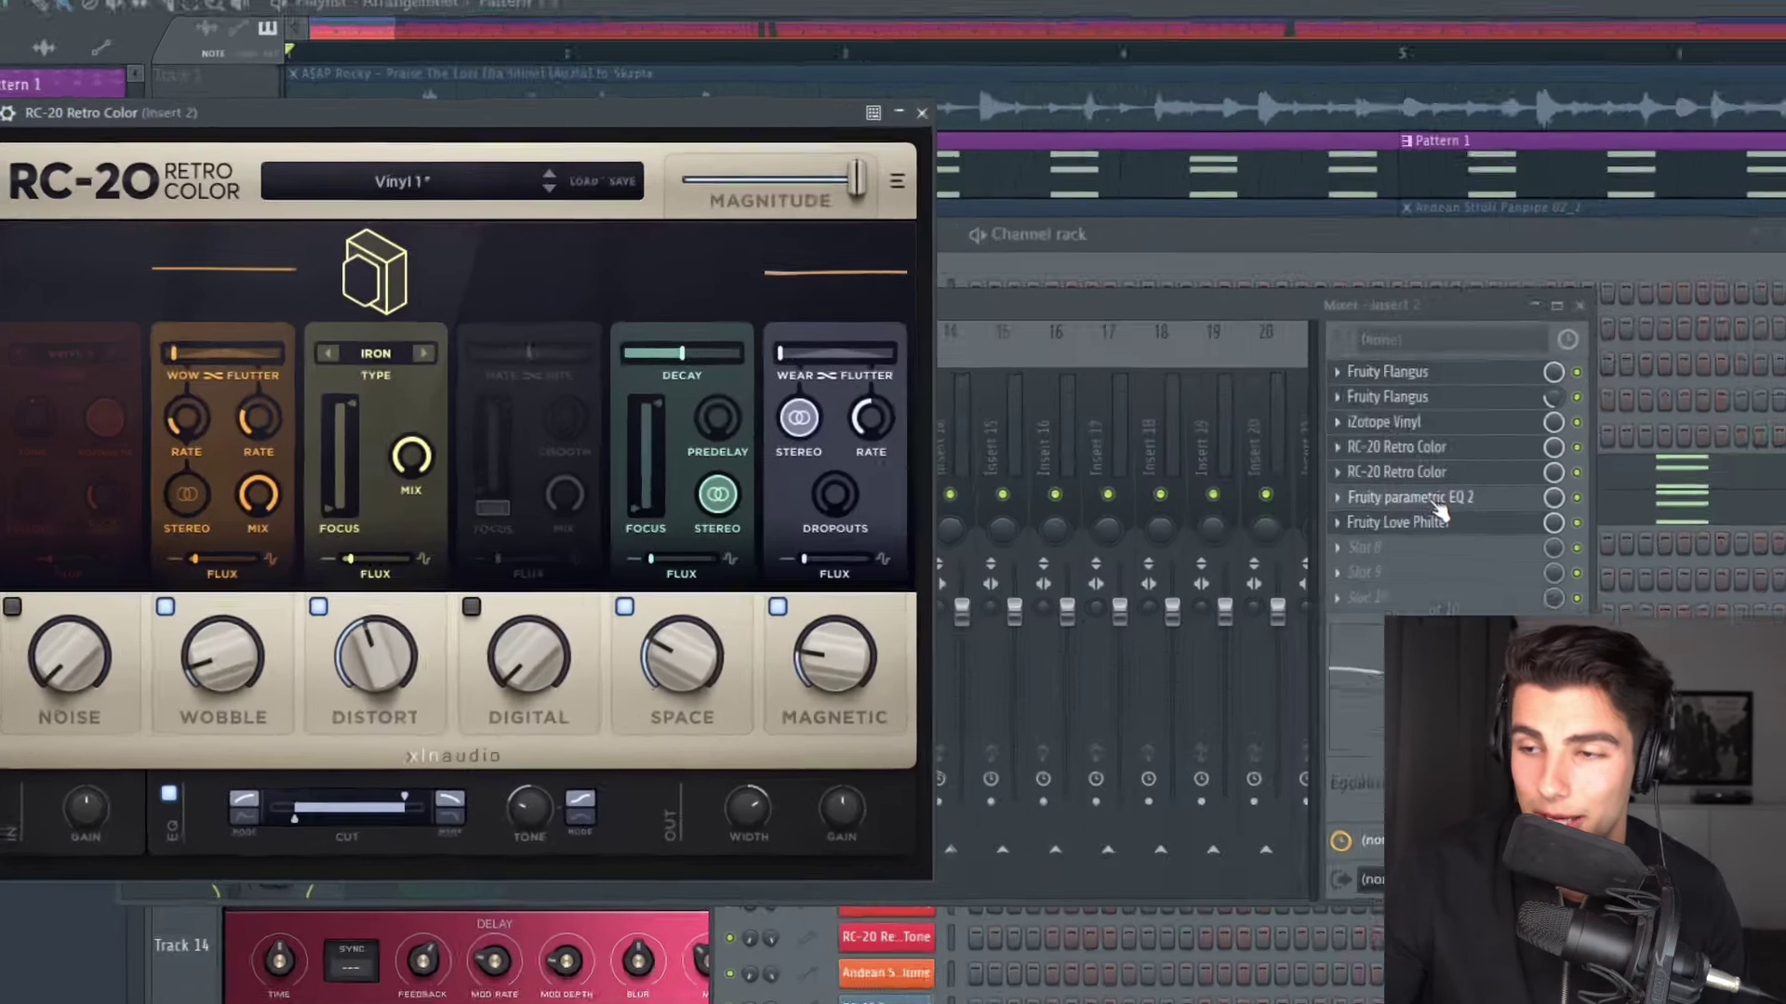
Check Fruity parametric EQ 2's first band gain options and customise the toolbar layout.
{"action": "left_click", "coordinate": [1151, 478]}
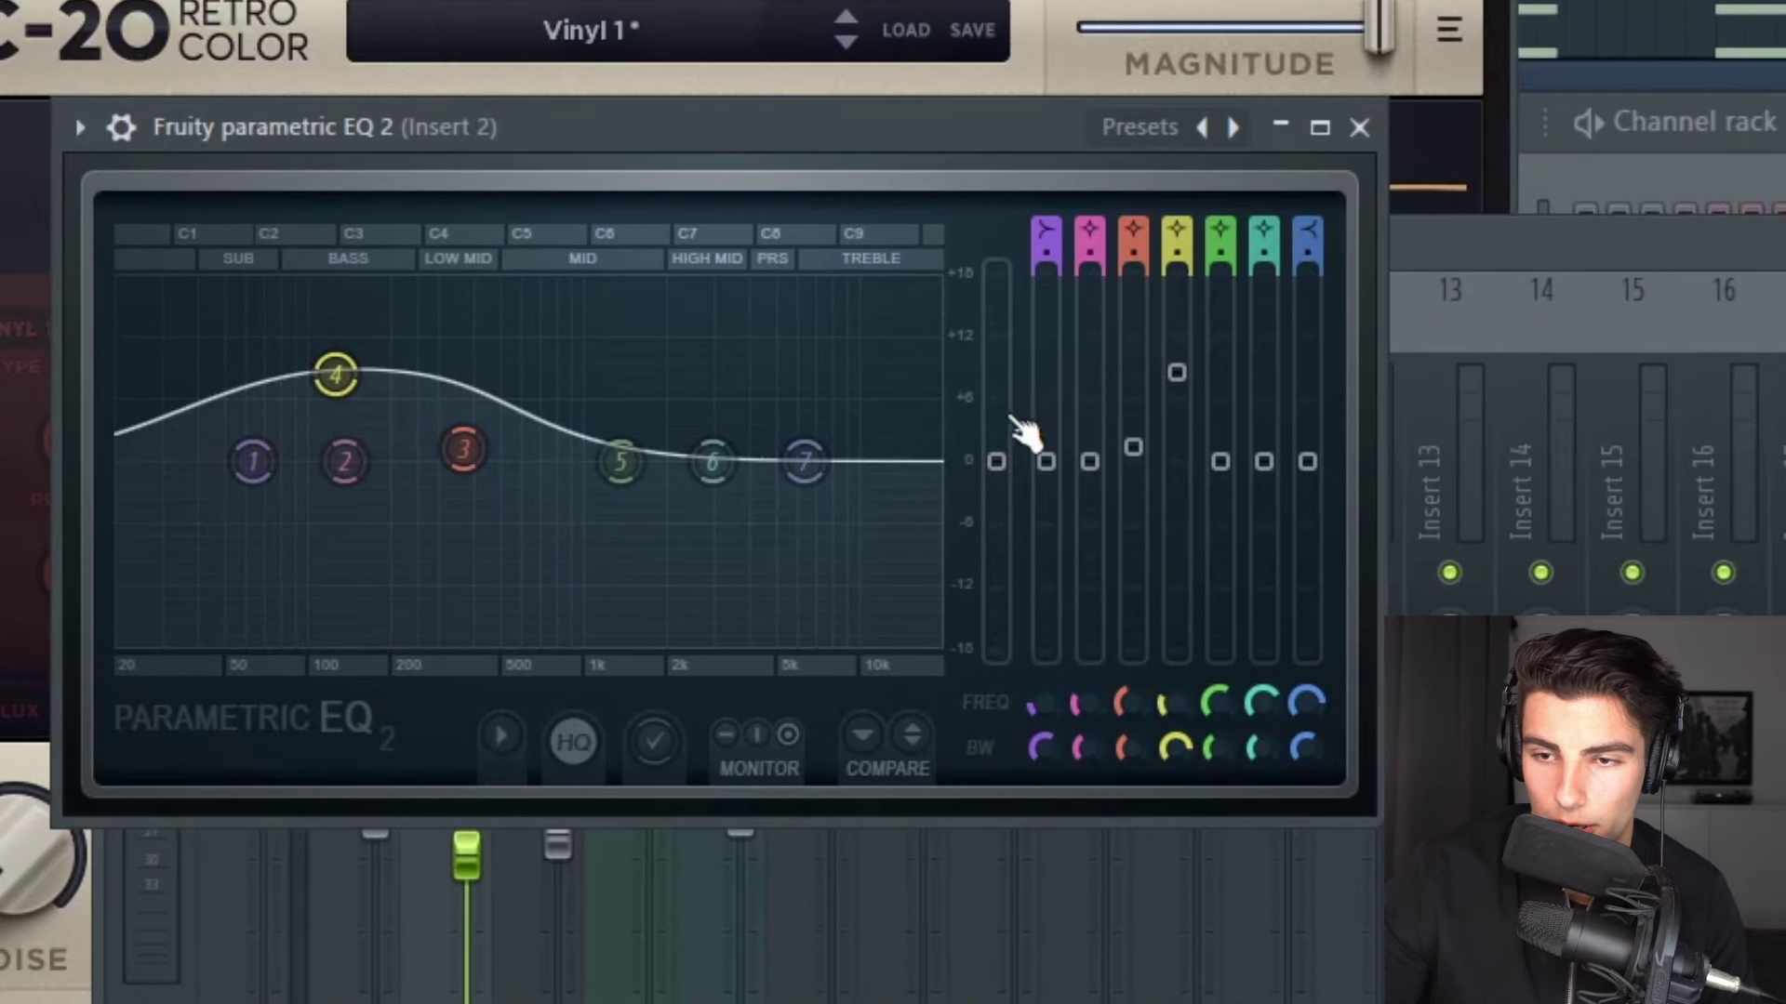
{"action": "right_click", "coordinate": [999, 465]}
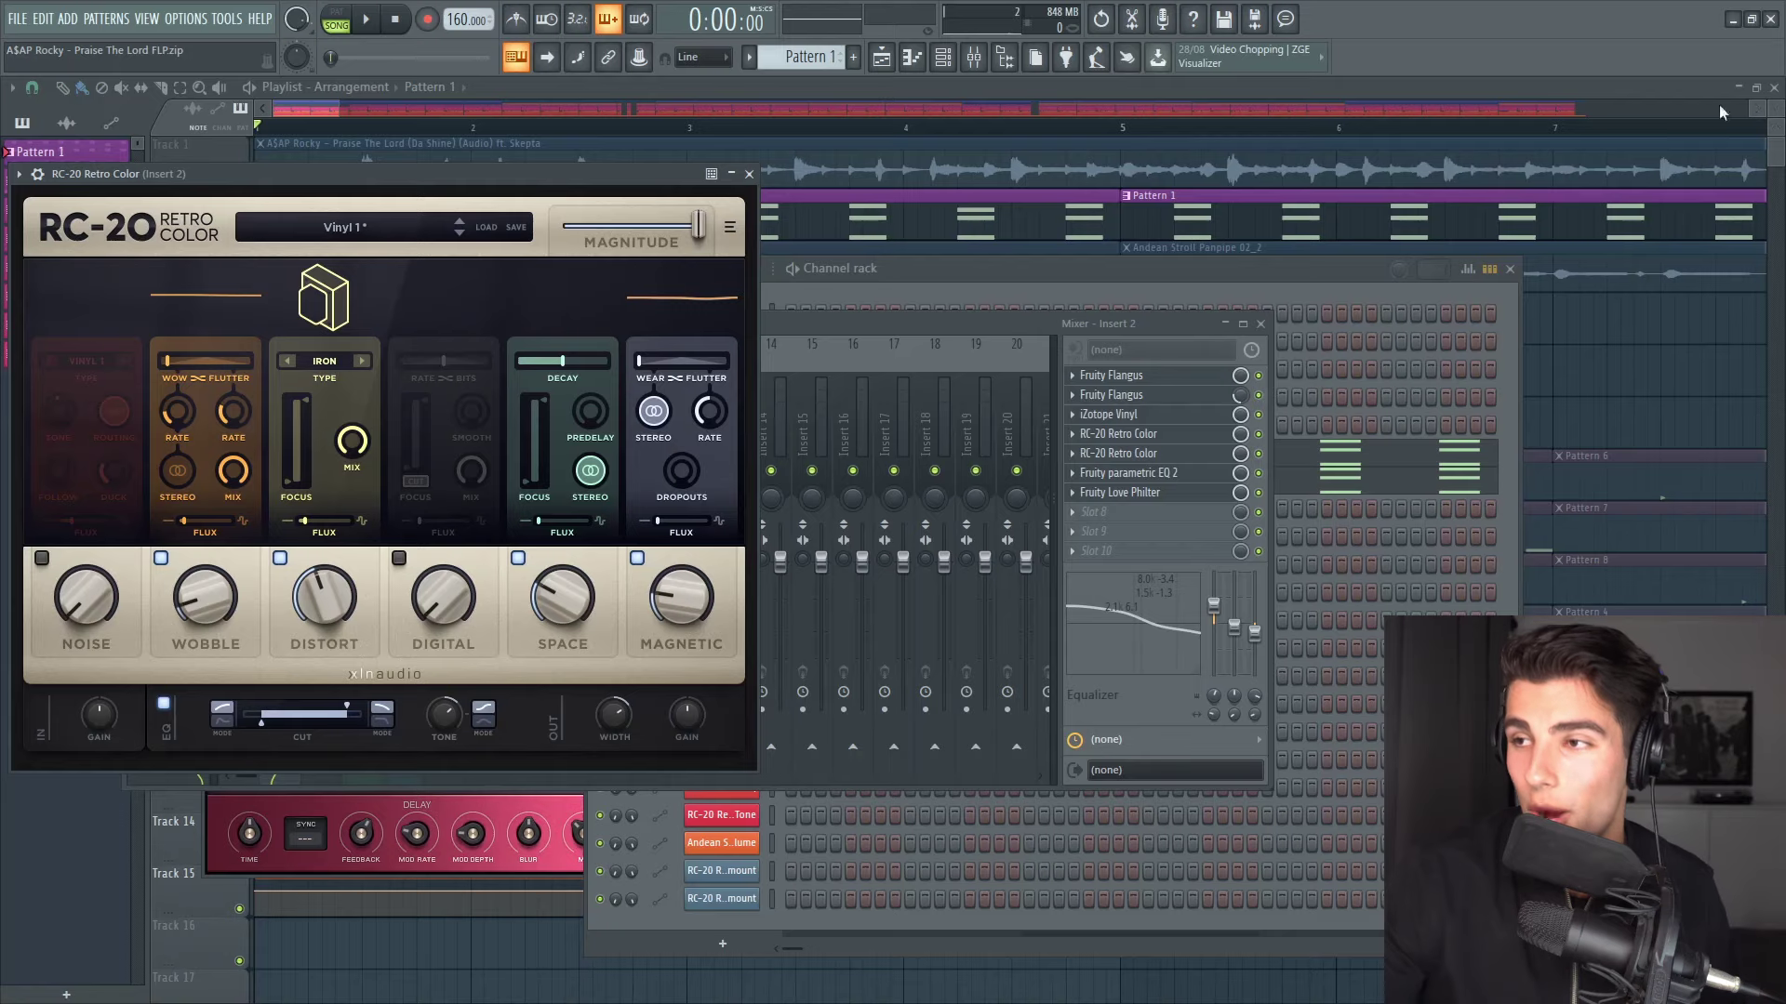
{"action": "right_click", "coordinate": [1388, 55]}
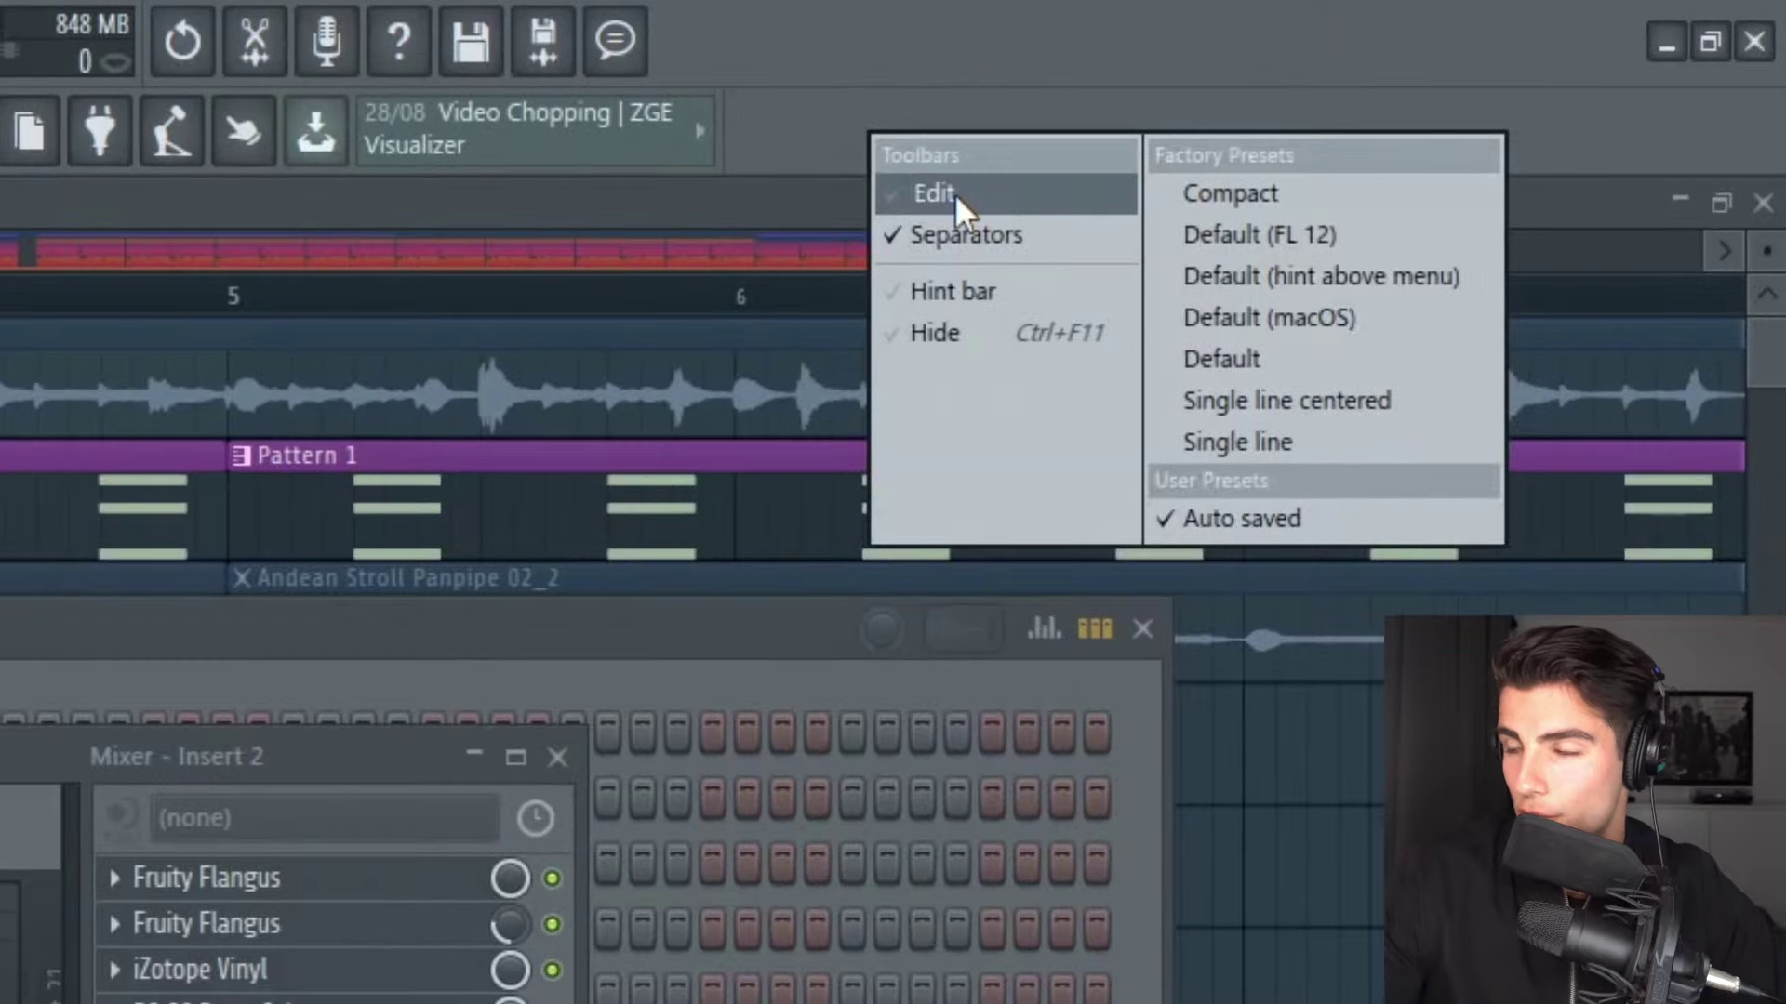
{"action": "left_click", "coordinate": [954, 194]}
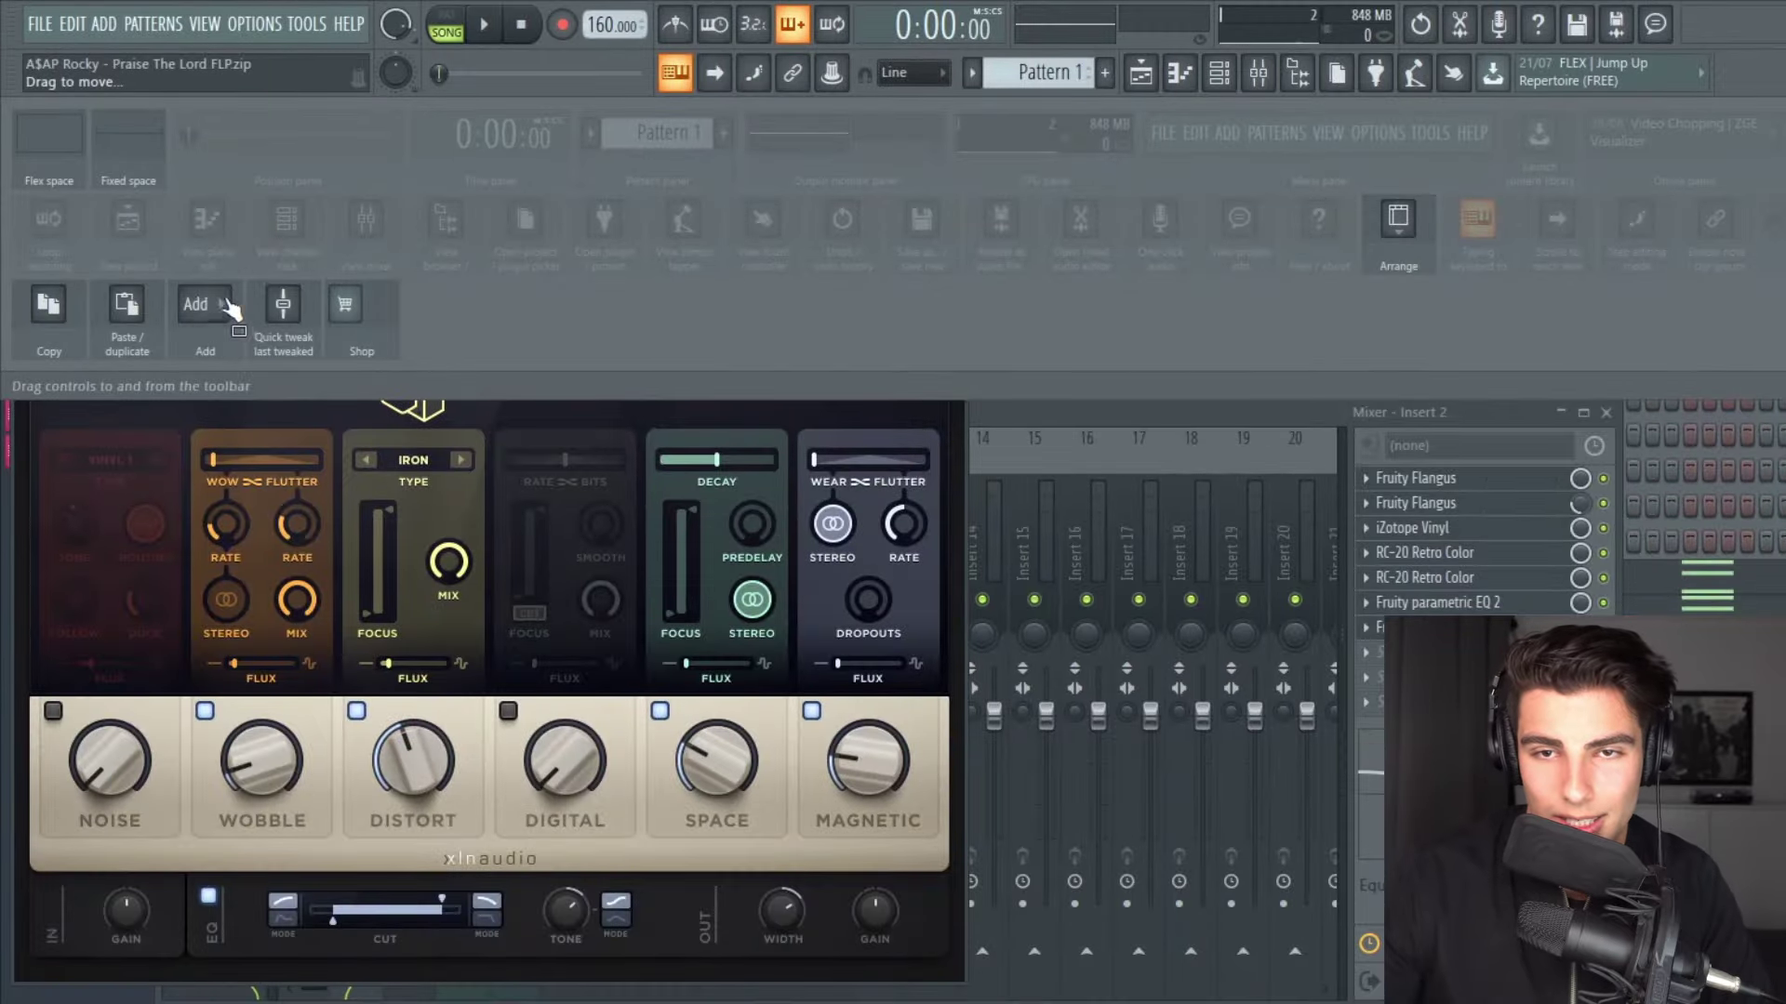
{"action": "left_click_drag", "start_coordinate": [202, 319], "coordinate": [1506, 74]}
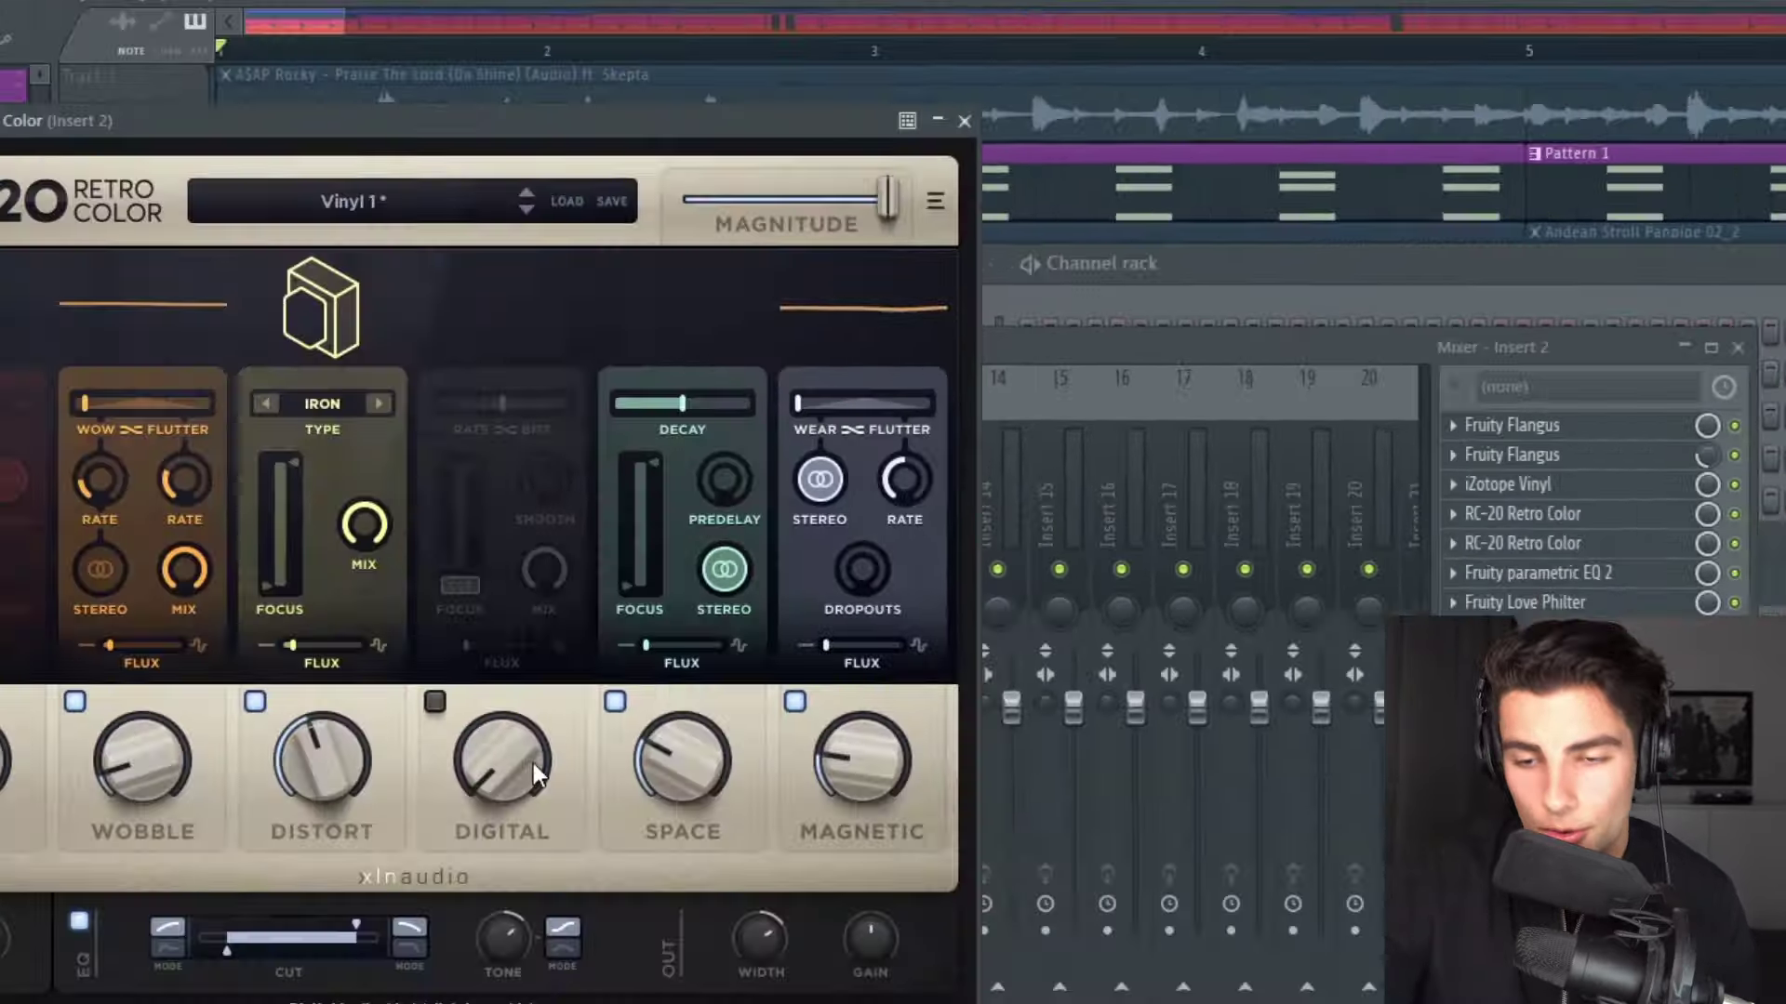
Switch on RC-20's Digital module with its amount at about 48%.
{"action": "left_click_drag", "start_coordinate": [632, 700], "coordinate": [623, 579]}
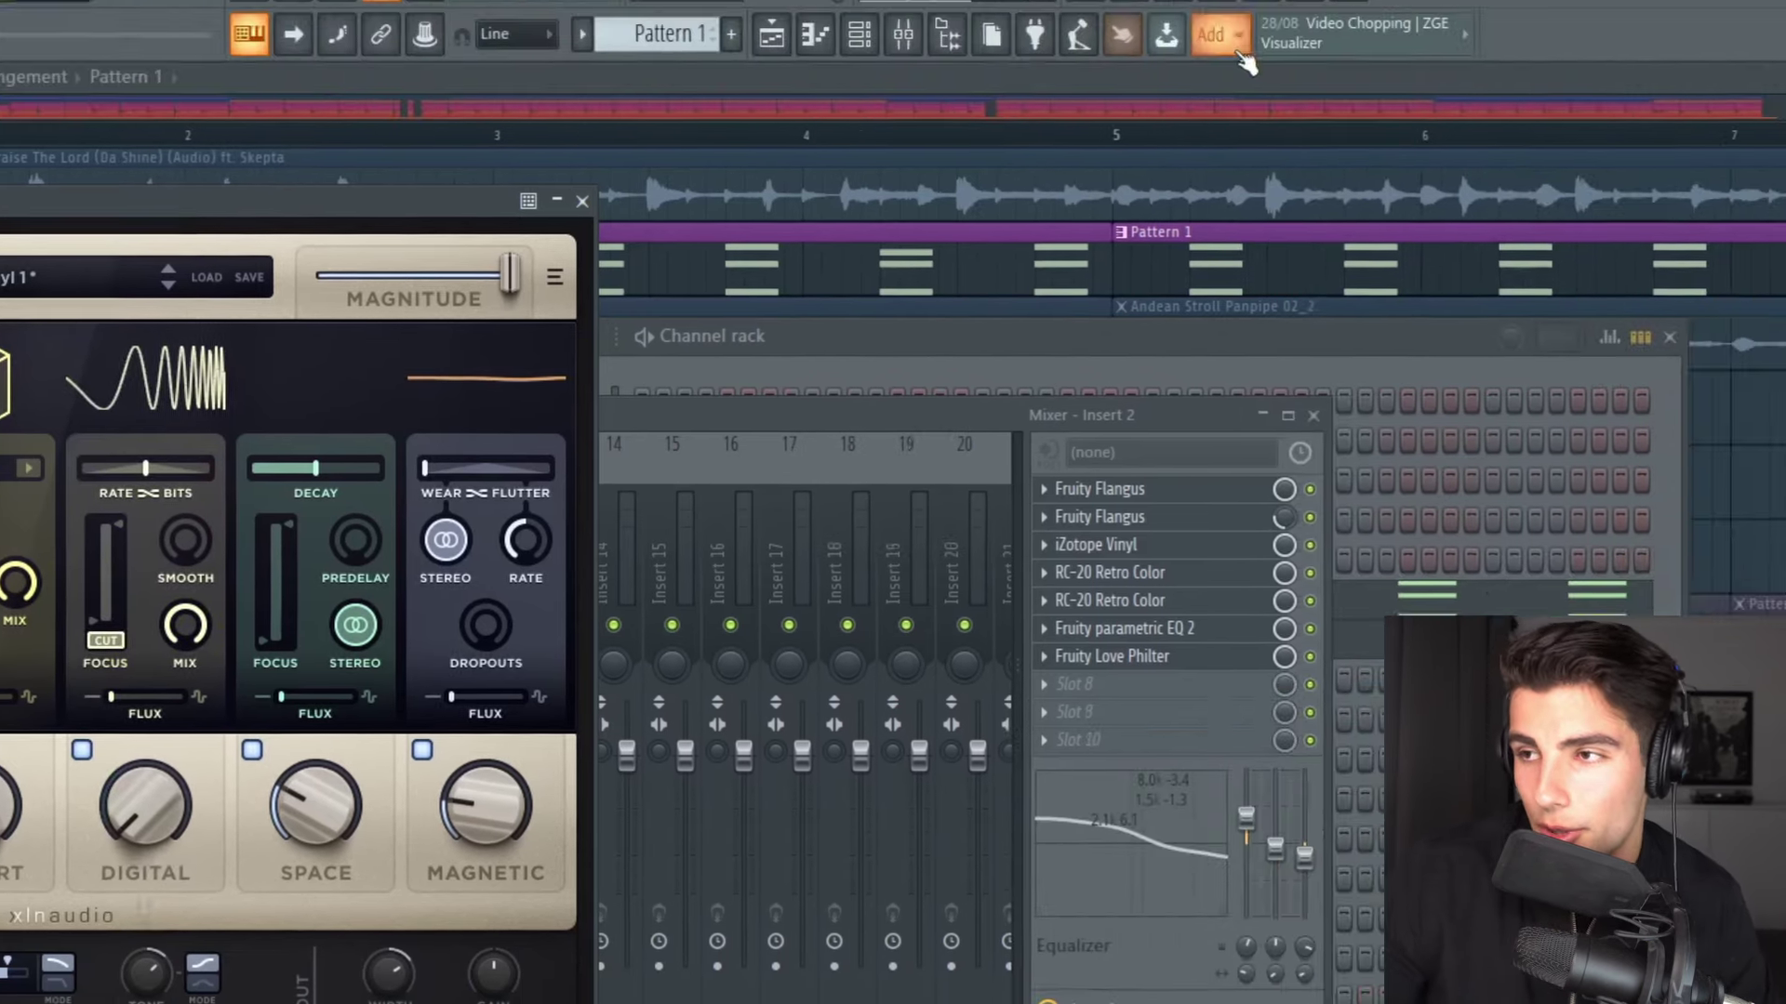
{"action": "left_click", "coordinate": [1220, 28]}
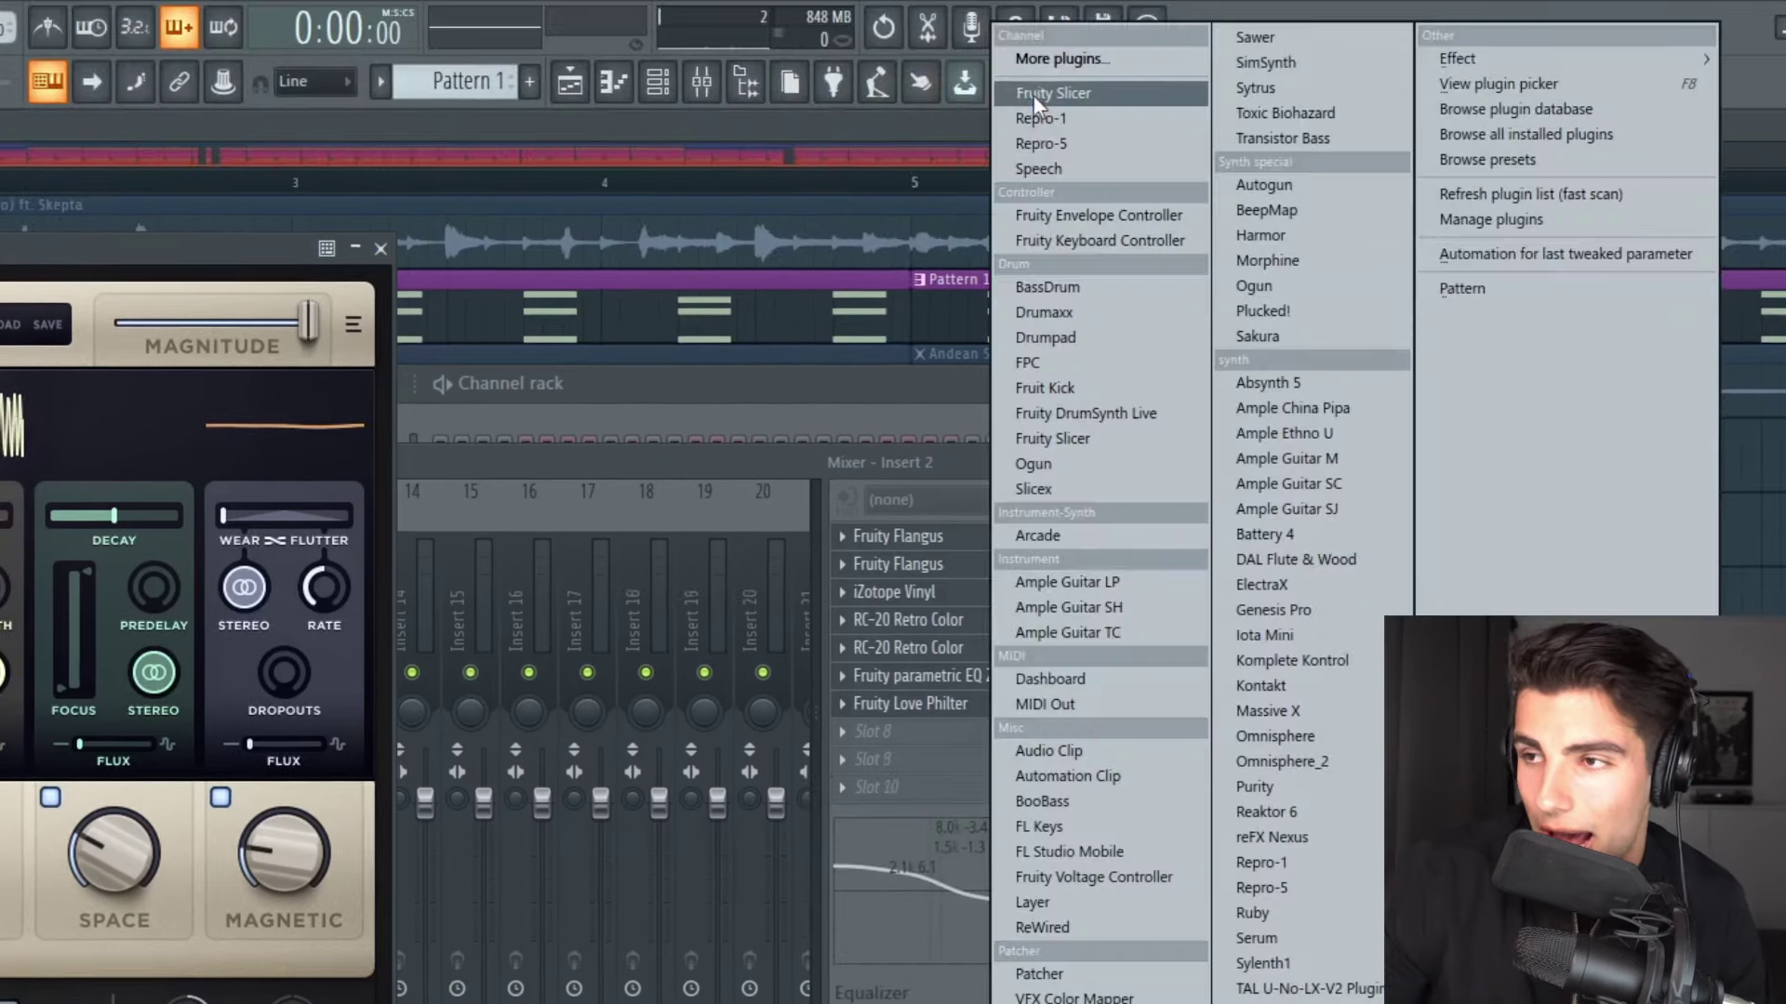
Create an automation clip for RC-20's Digital Amount, then reopen RC-20 on Insert 2.
{"action": "left_click", "coordinate": [1514, 254]}
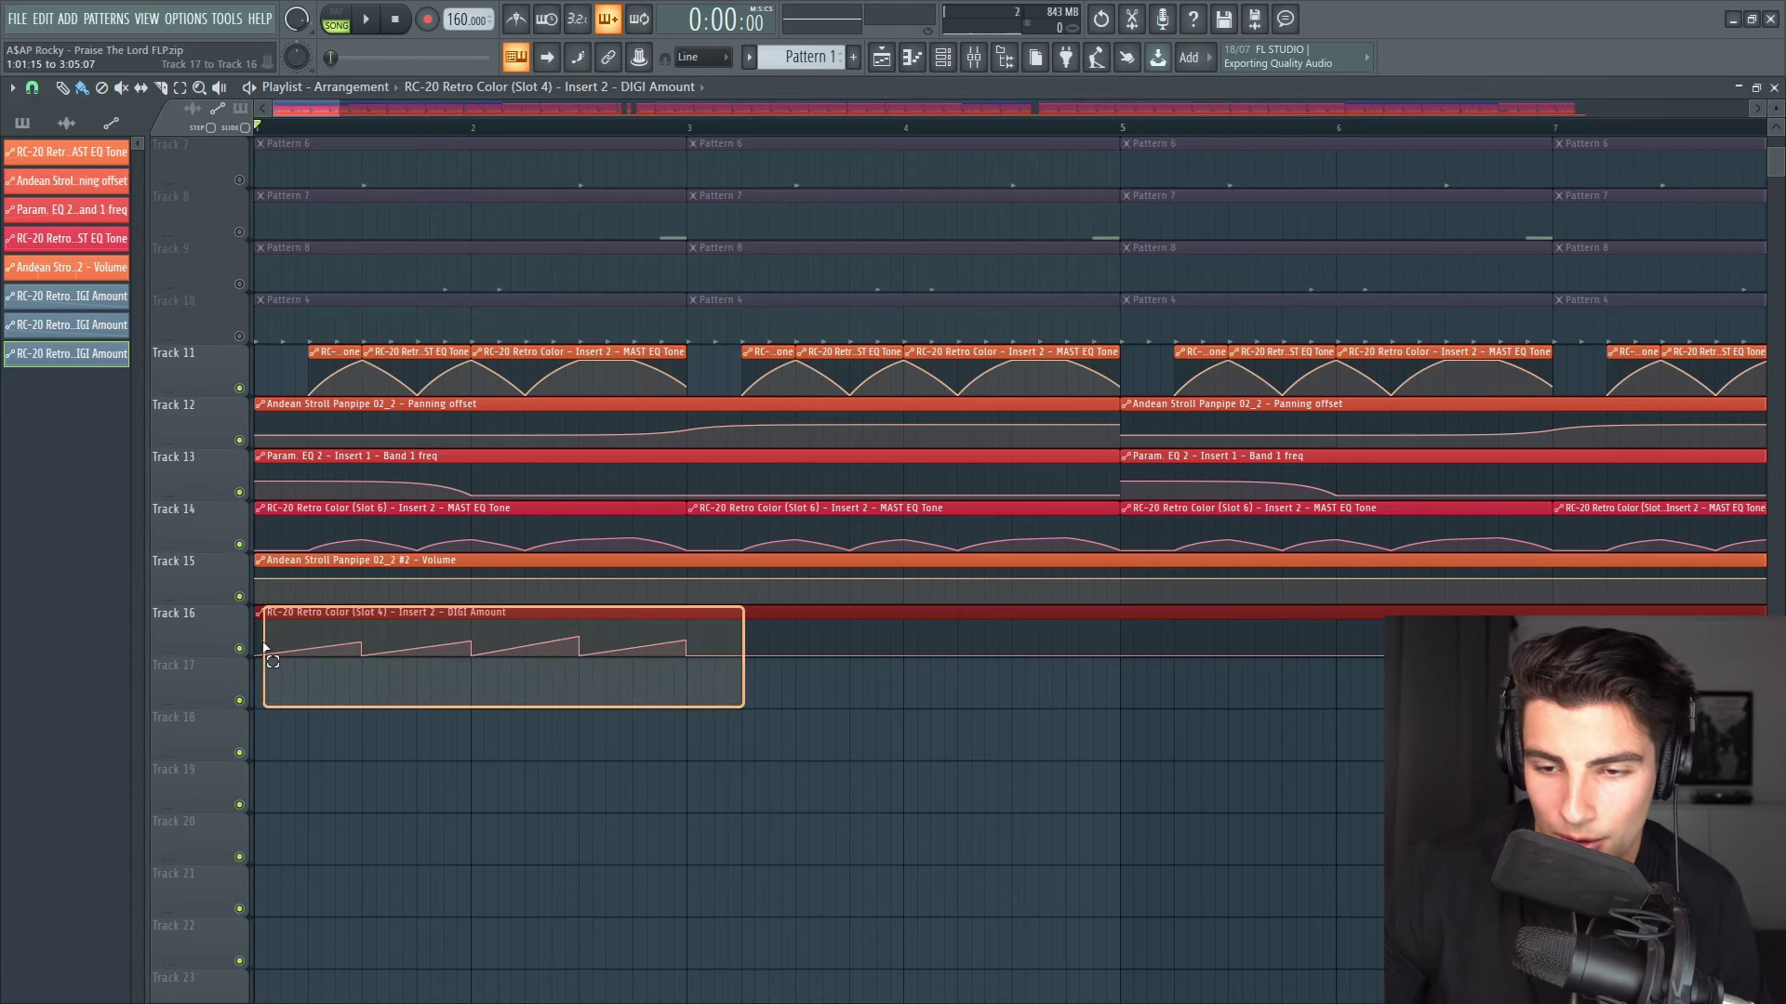
{"action": "left_click", "coordinate": [973, 56]}
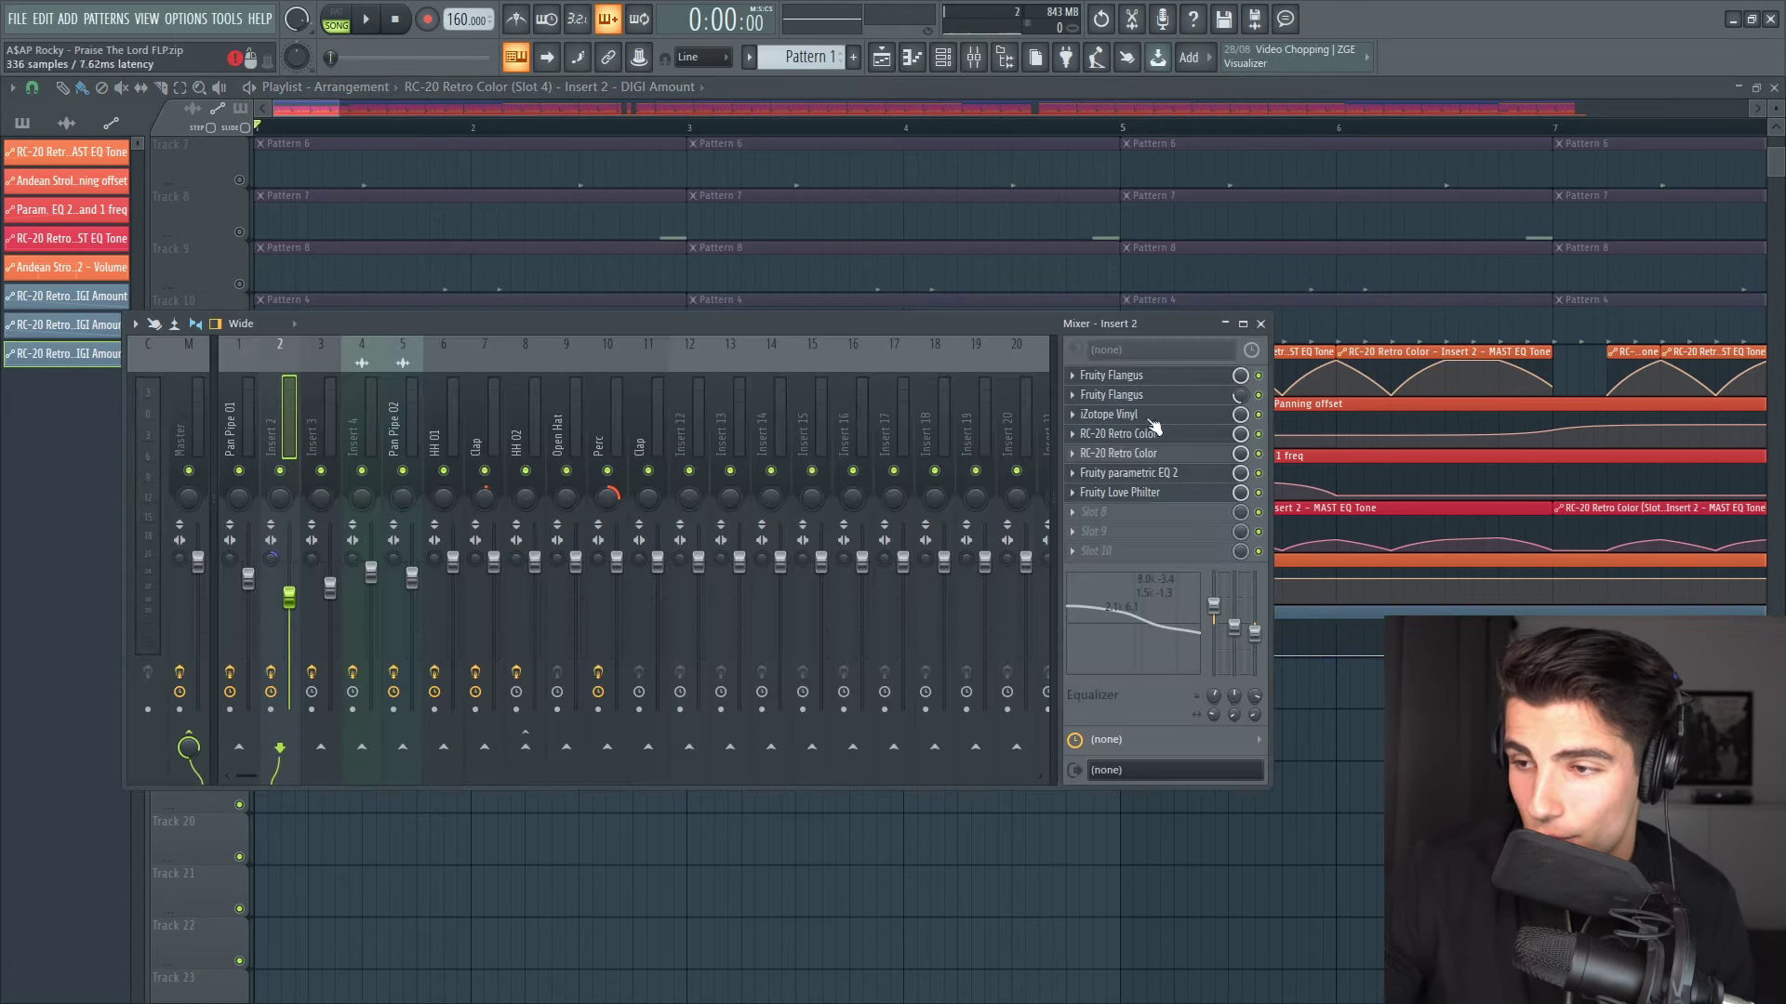
{"action": "left_click", "coordinate": [1153, 433]}
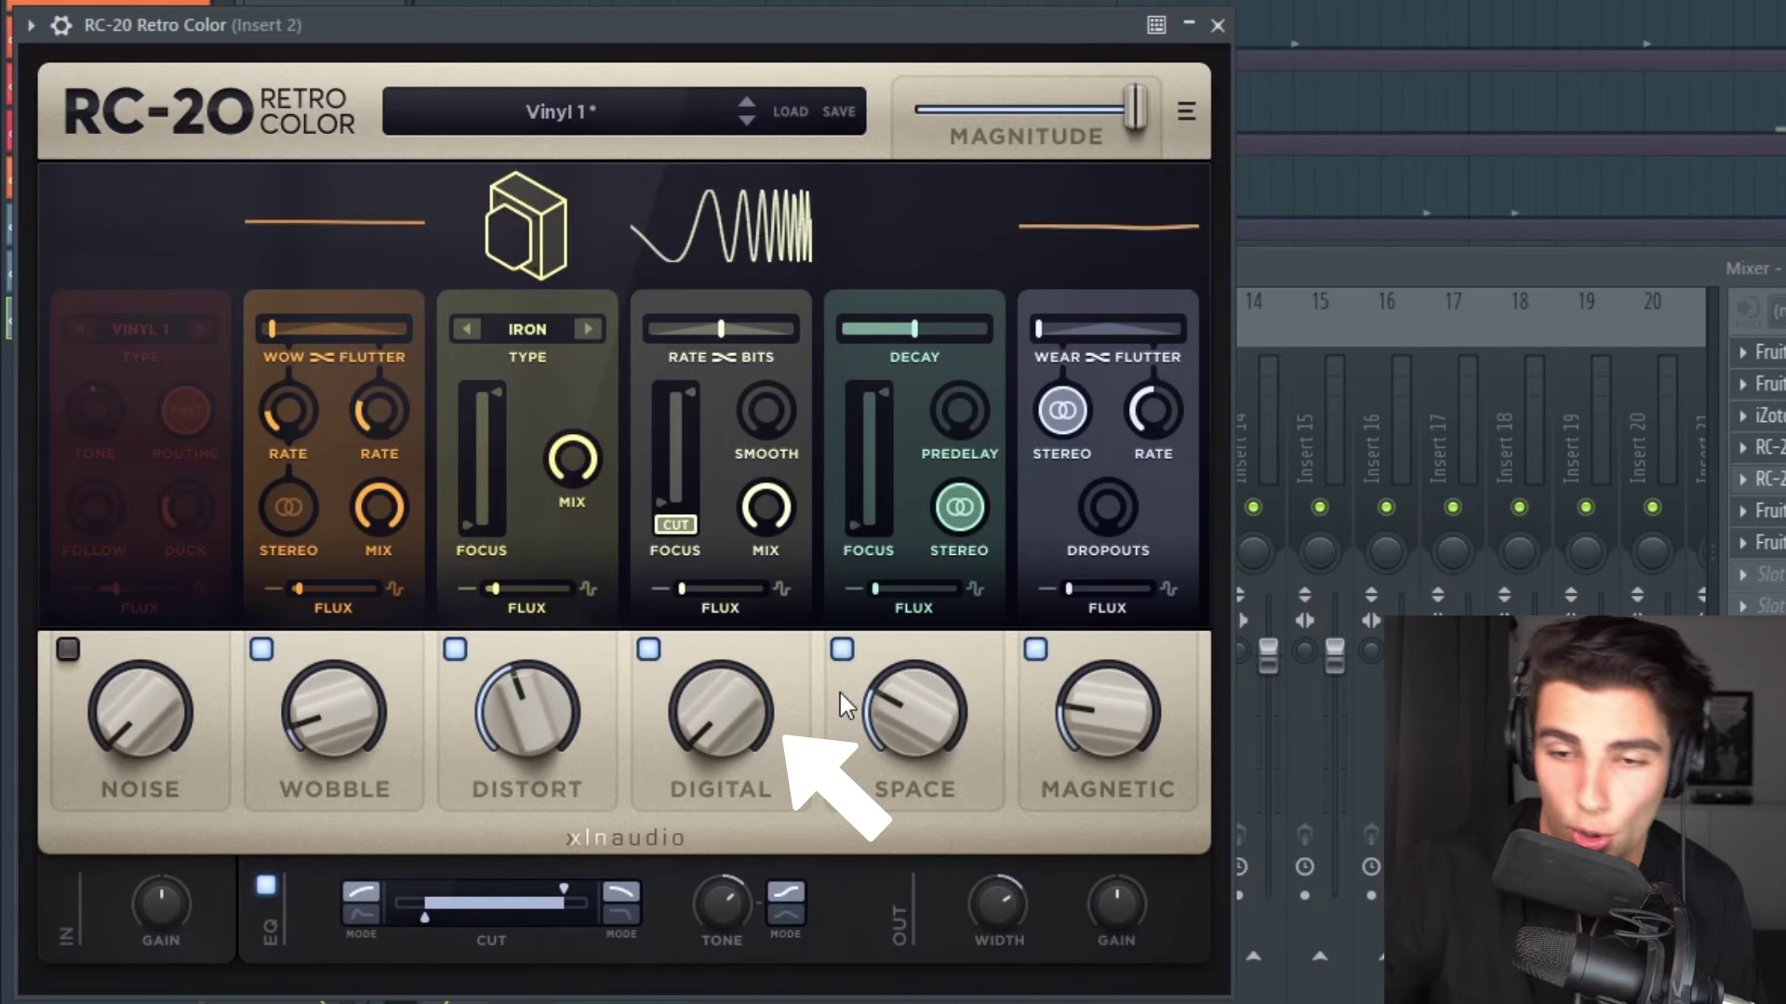
Review Insert 2's Fruity Love Philter, a single lowpass filter, and its presets.
{"action": "scroll", "coordinate": [761, 750], "scroll_direction": "up", "scroll_amount": 5}
{"action": "scroll", "coordinate": [734, 755], "scroll_direction": "up", "scroll_amount": 4}
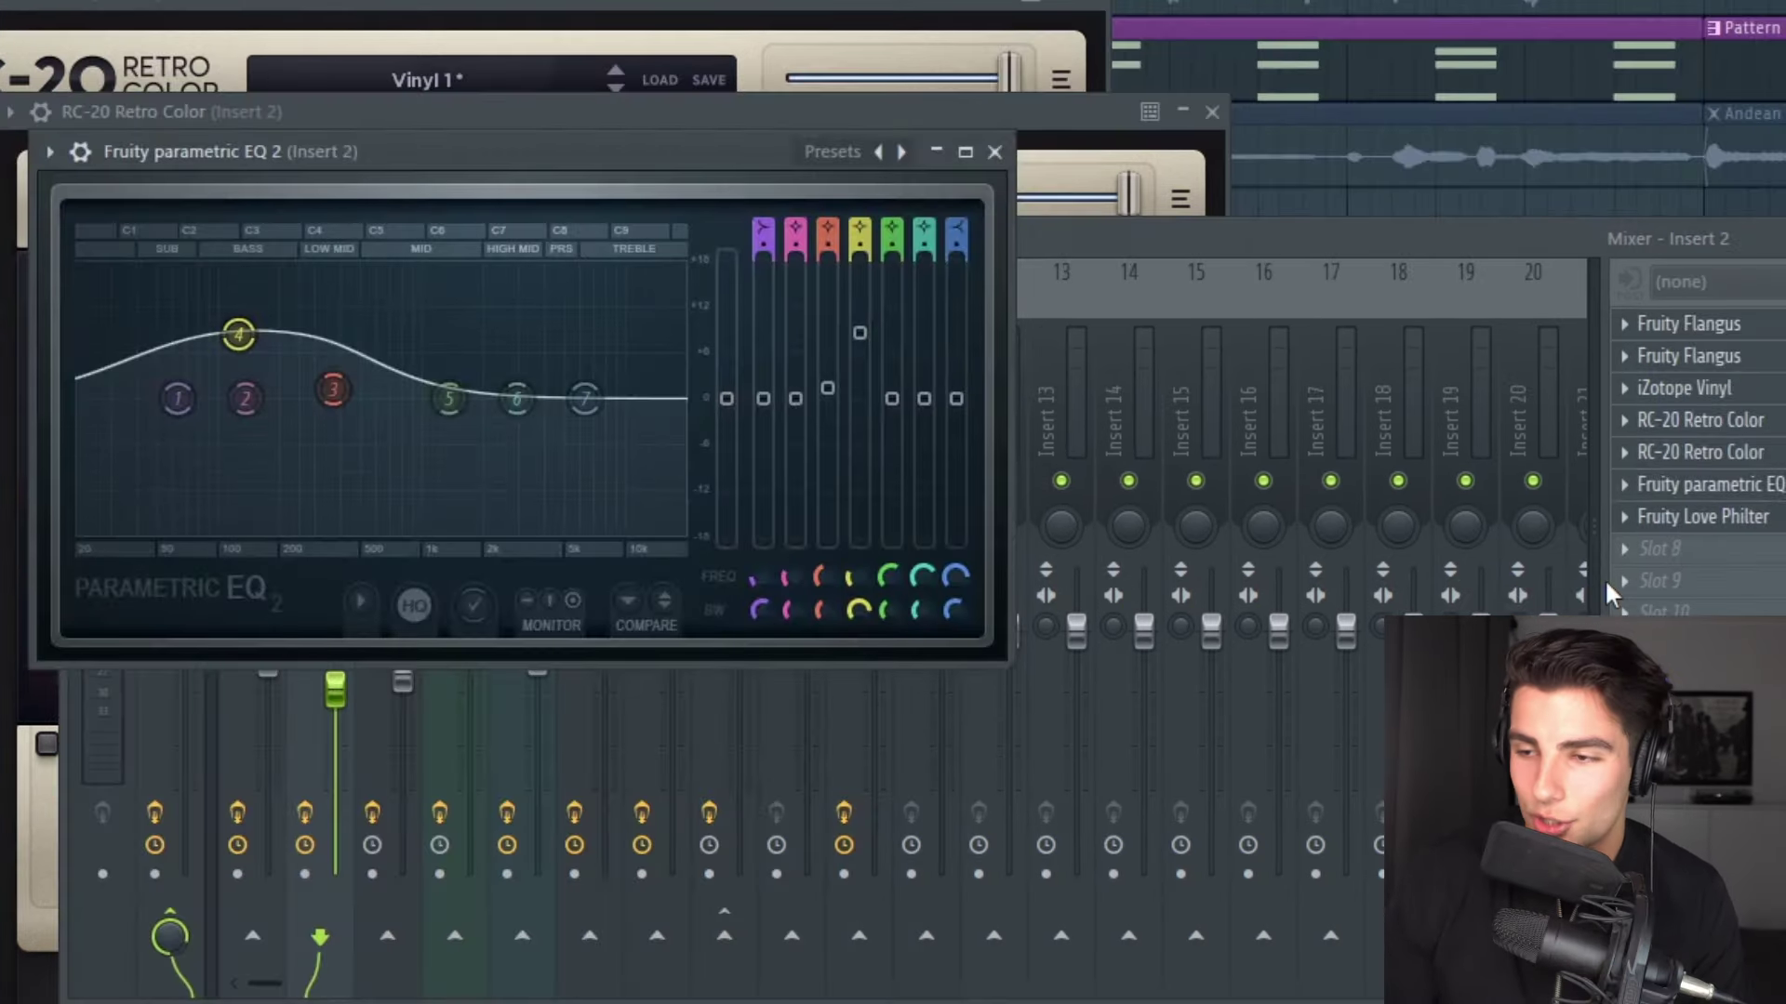
{"action": "left_click", "coordinate": [1761, 519]}
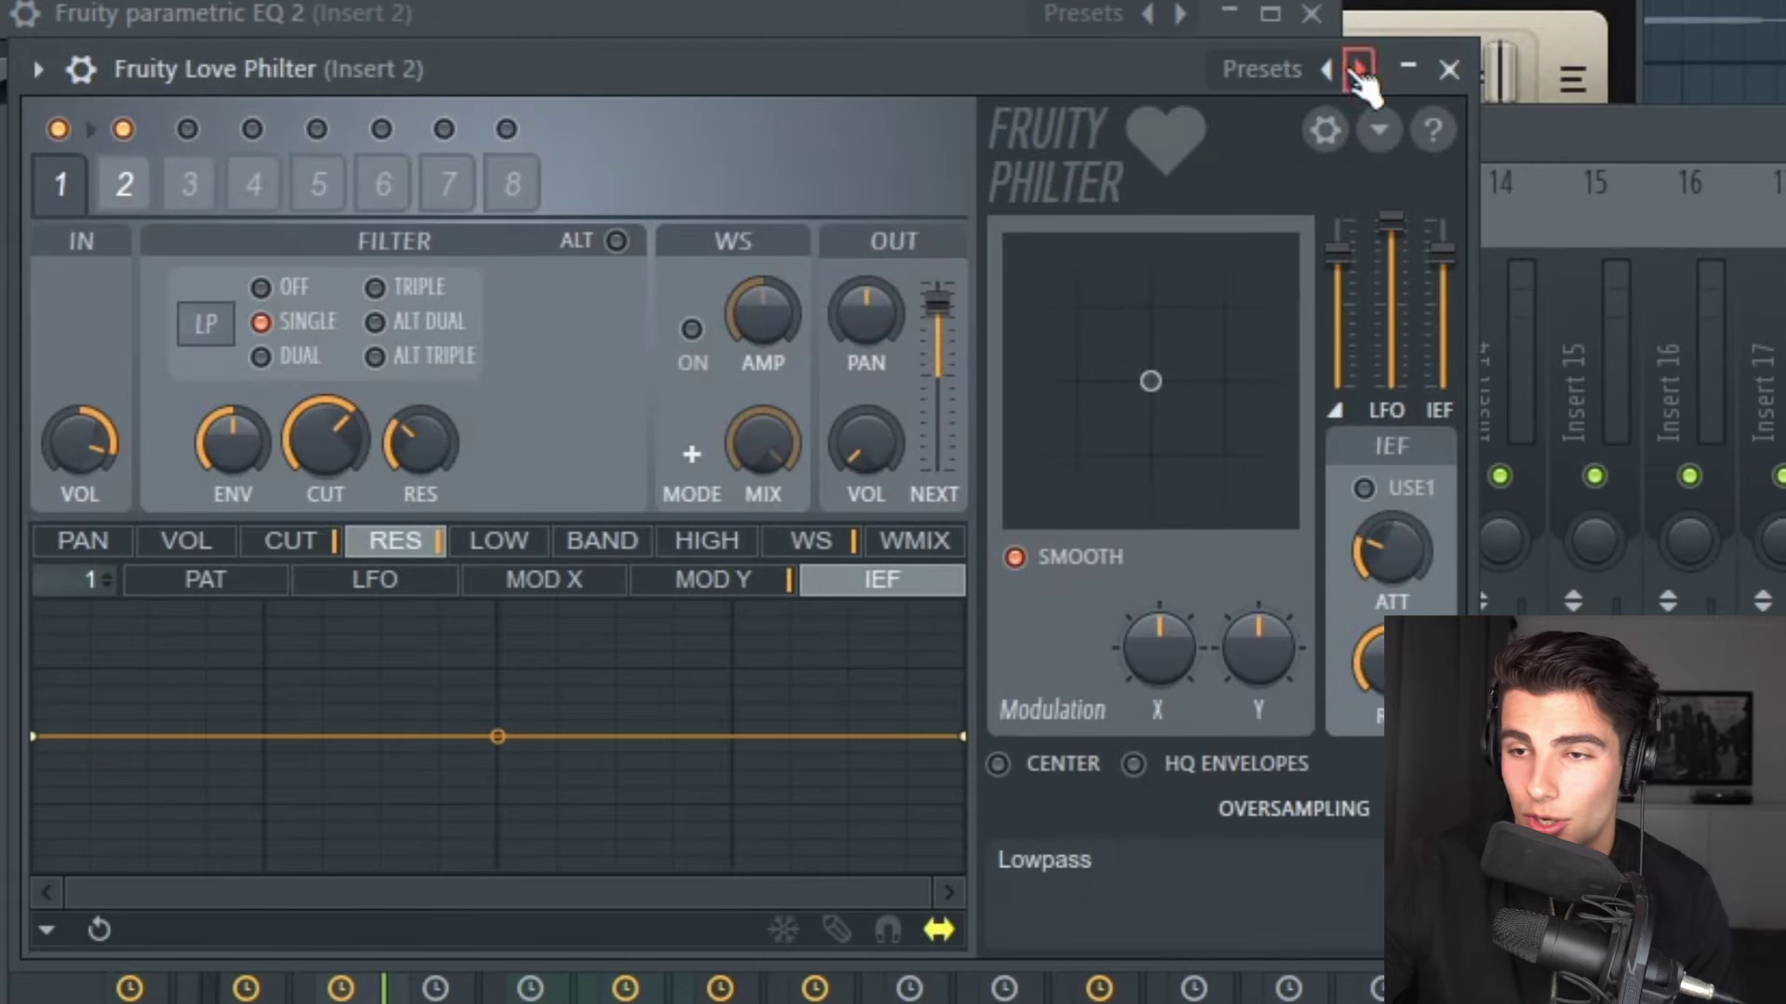
{"action": "left_click", "coordinate": [1360, 82]}
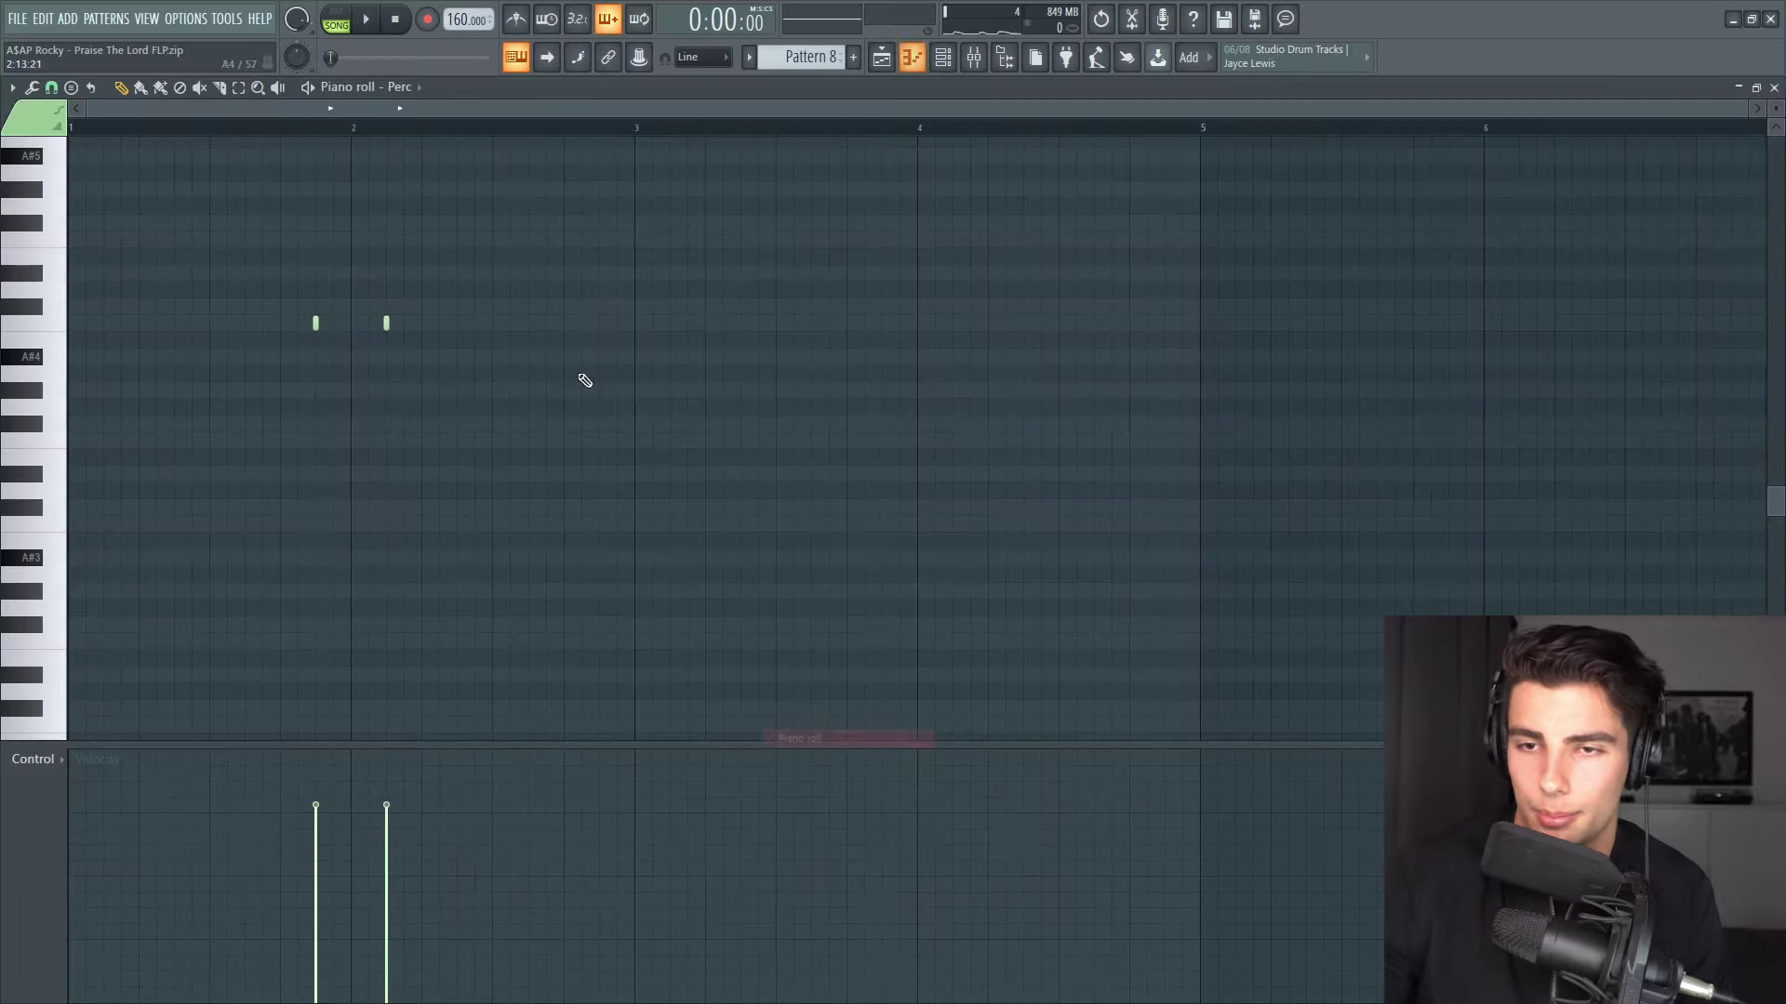
Play back the Perc pattern to hear it.
{"action": "key", "text": "space"}
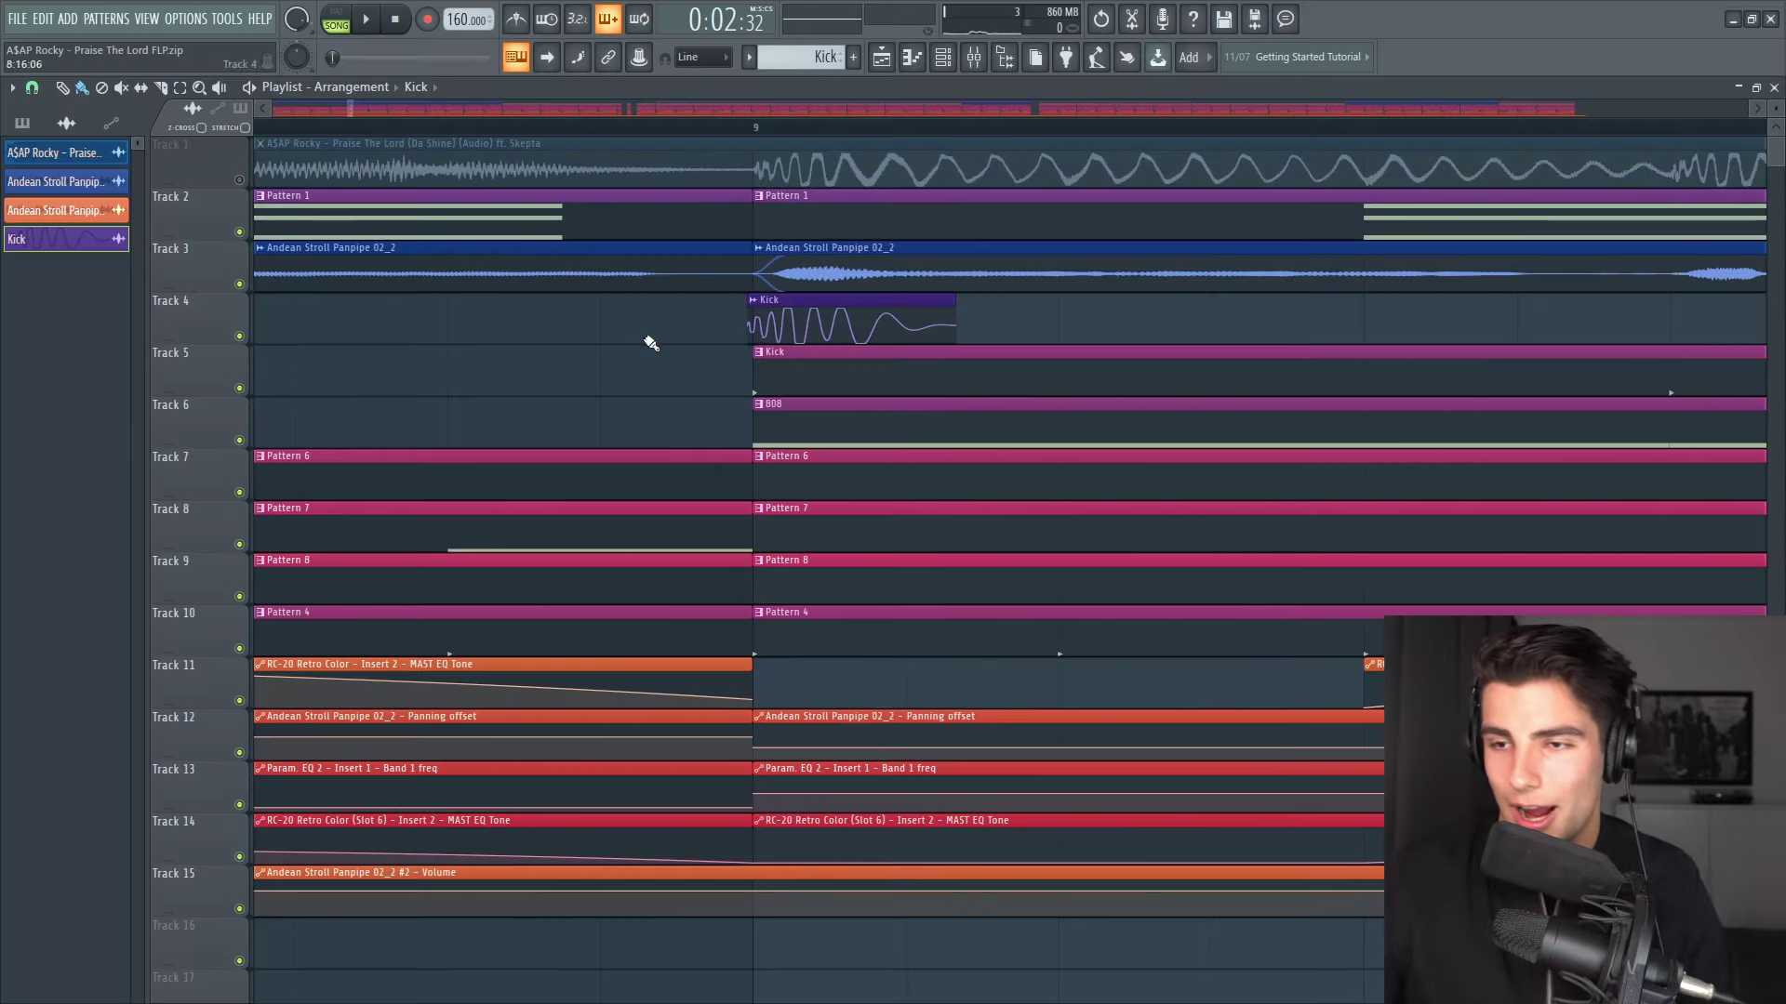
Insert an empty track at Track 2, move the Kick clip to the top, and open the 808 sample settings.
{"action": "right_click", "coordinate": [221, 199]}
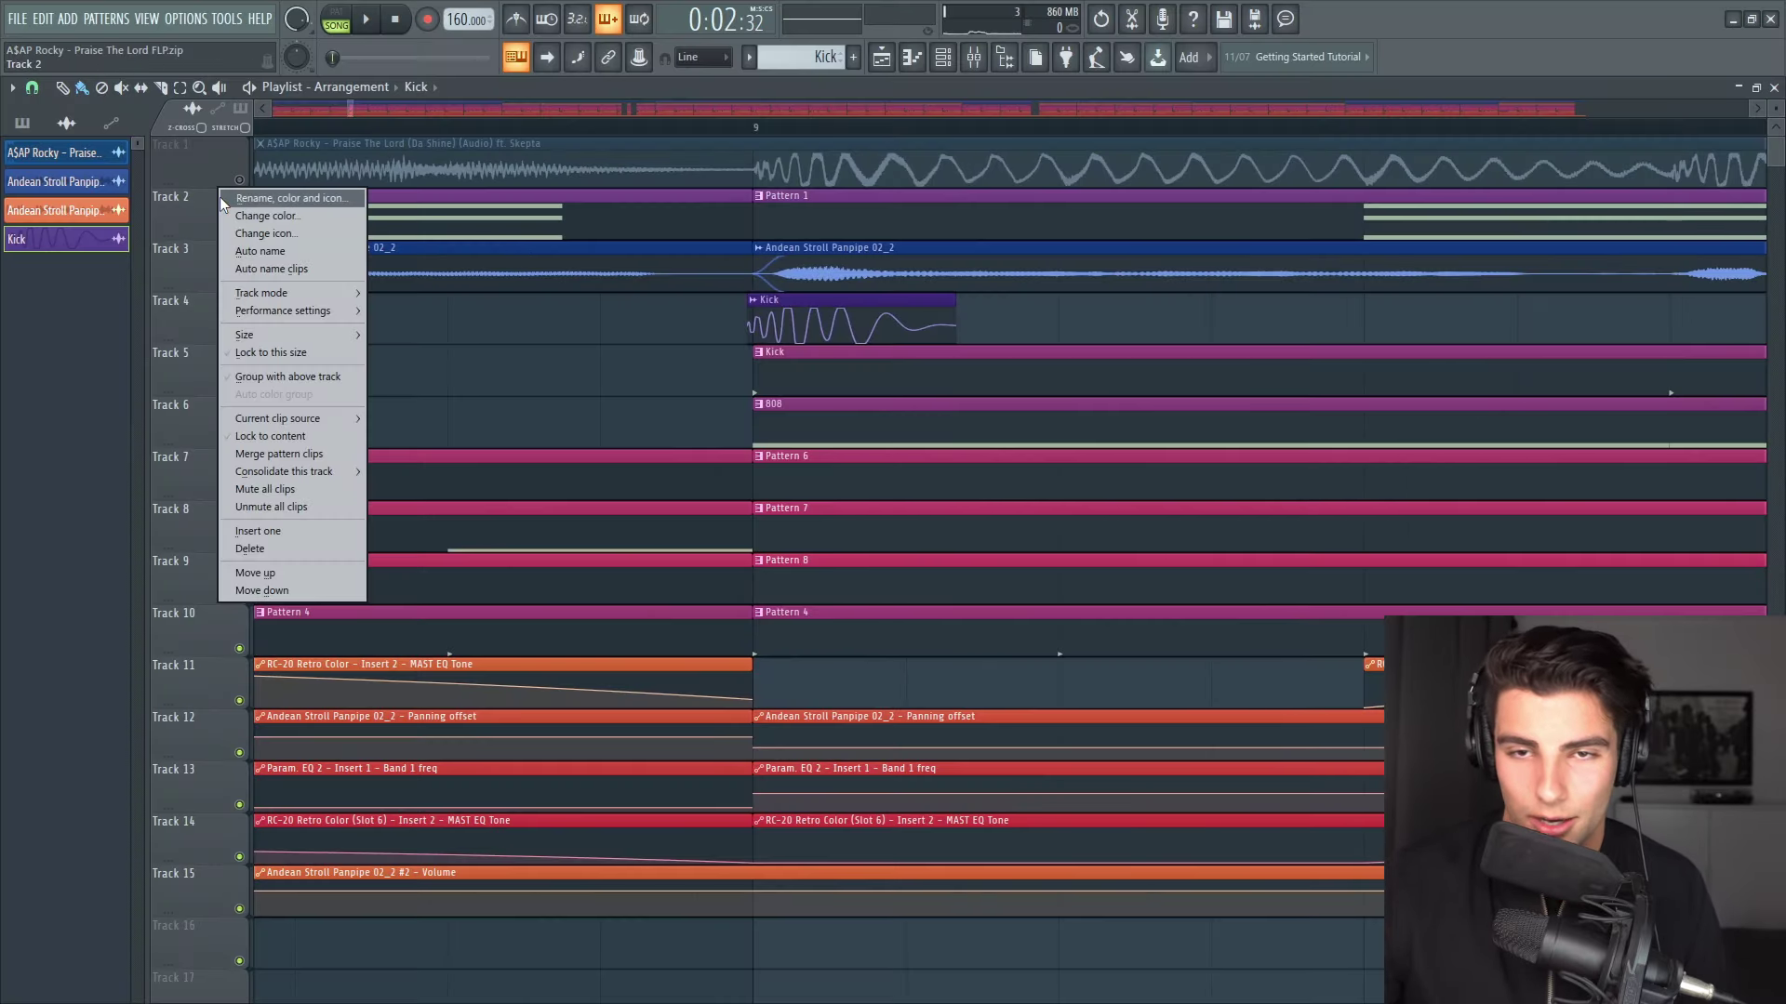
{"action": "left_click", "coordinate": [273, 532]}
{"action": "left_click_drag", "start_coordinate": [845, 388], "coordinate": [845, 217]}
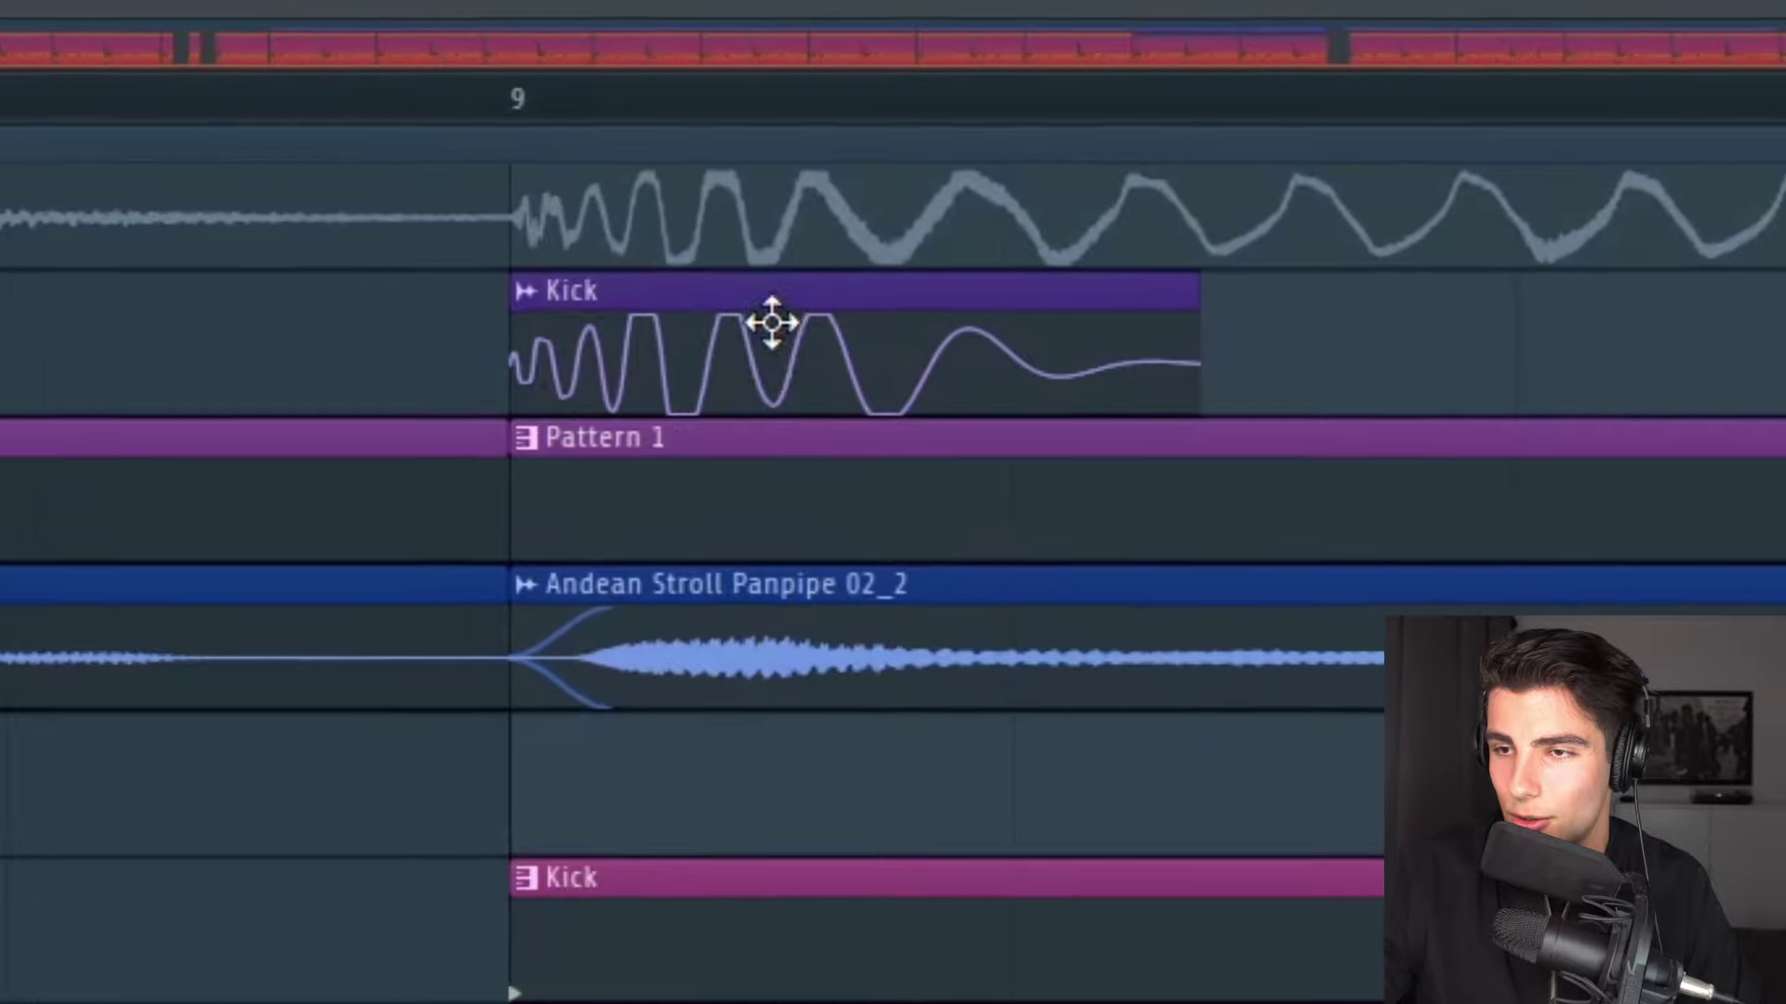
{"action": "left_click_drag", "start_coordinate": [772, 321], "coordinate": [835, 169]}
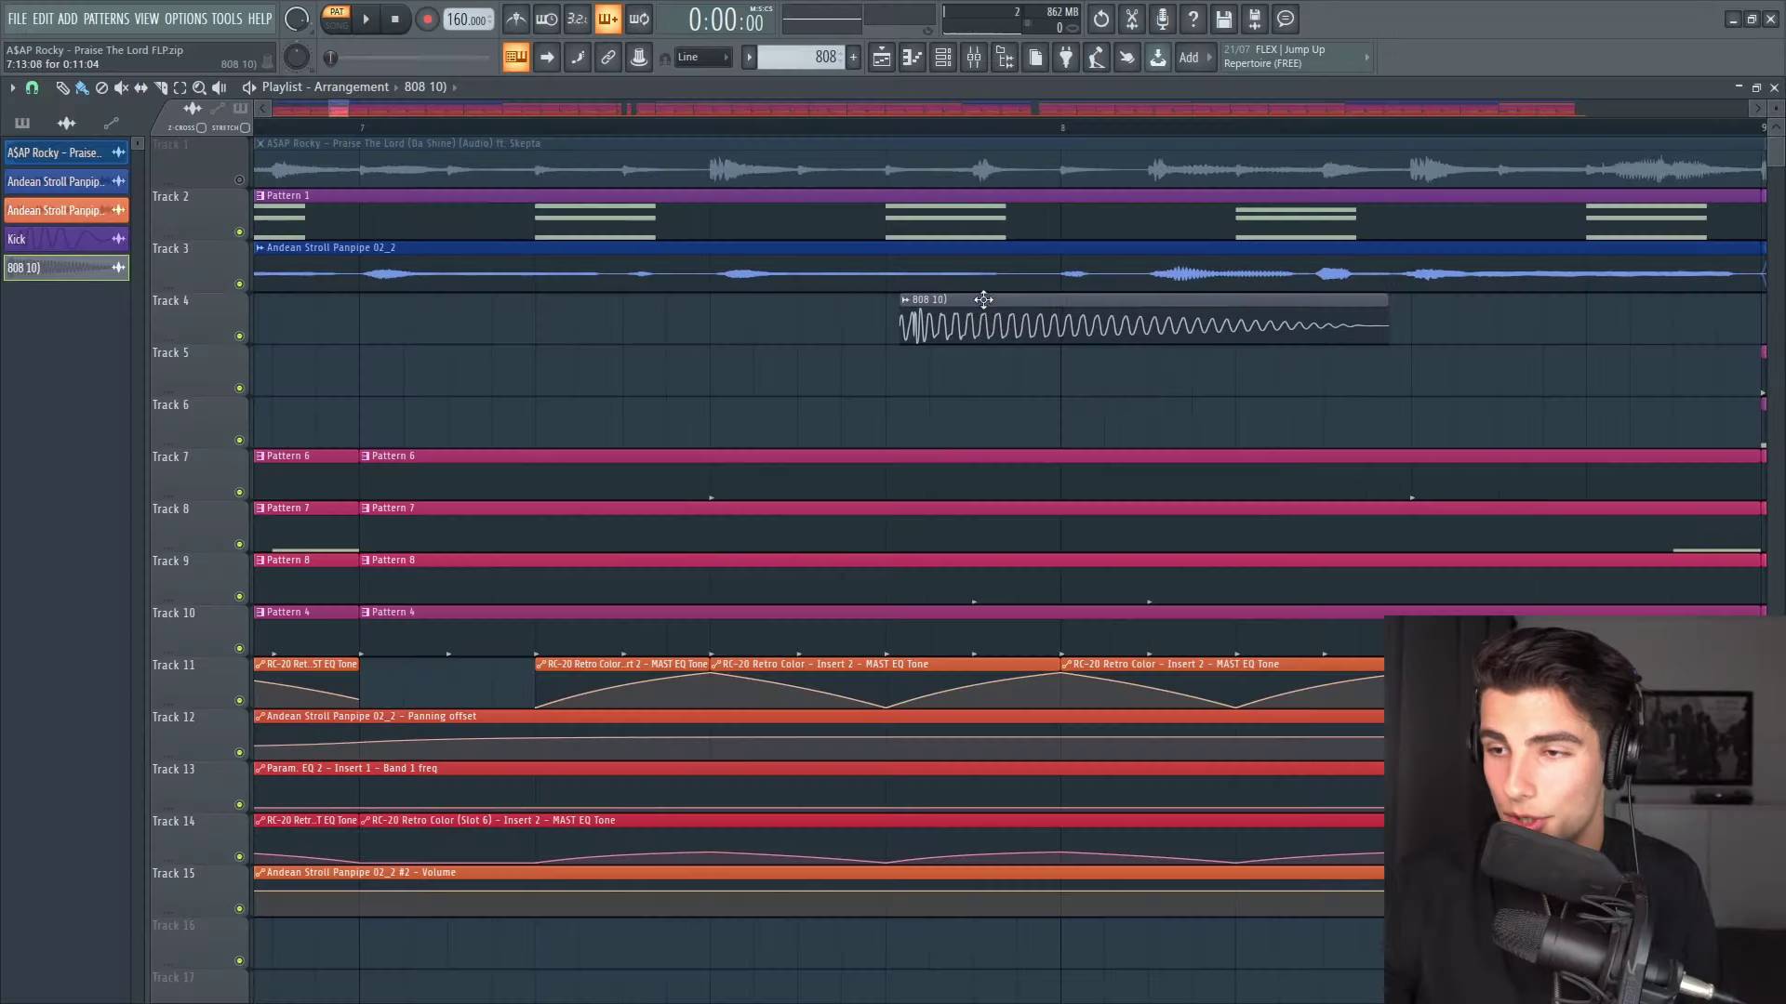
{"action": "double_click", "coordinate": [979, 329]}
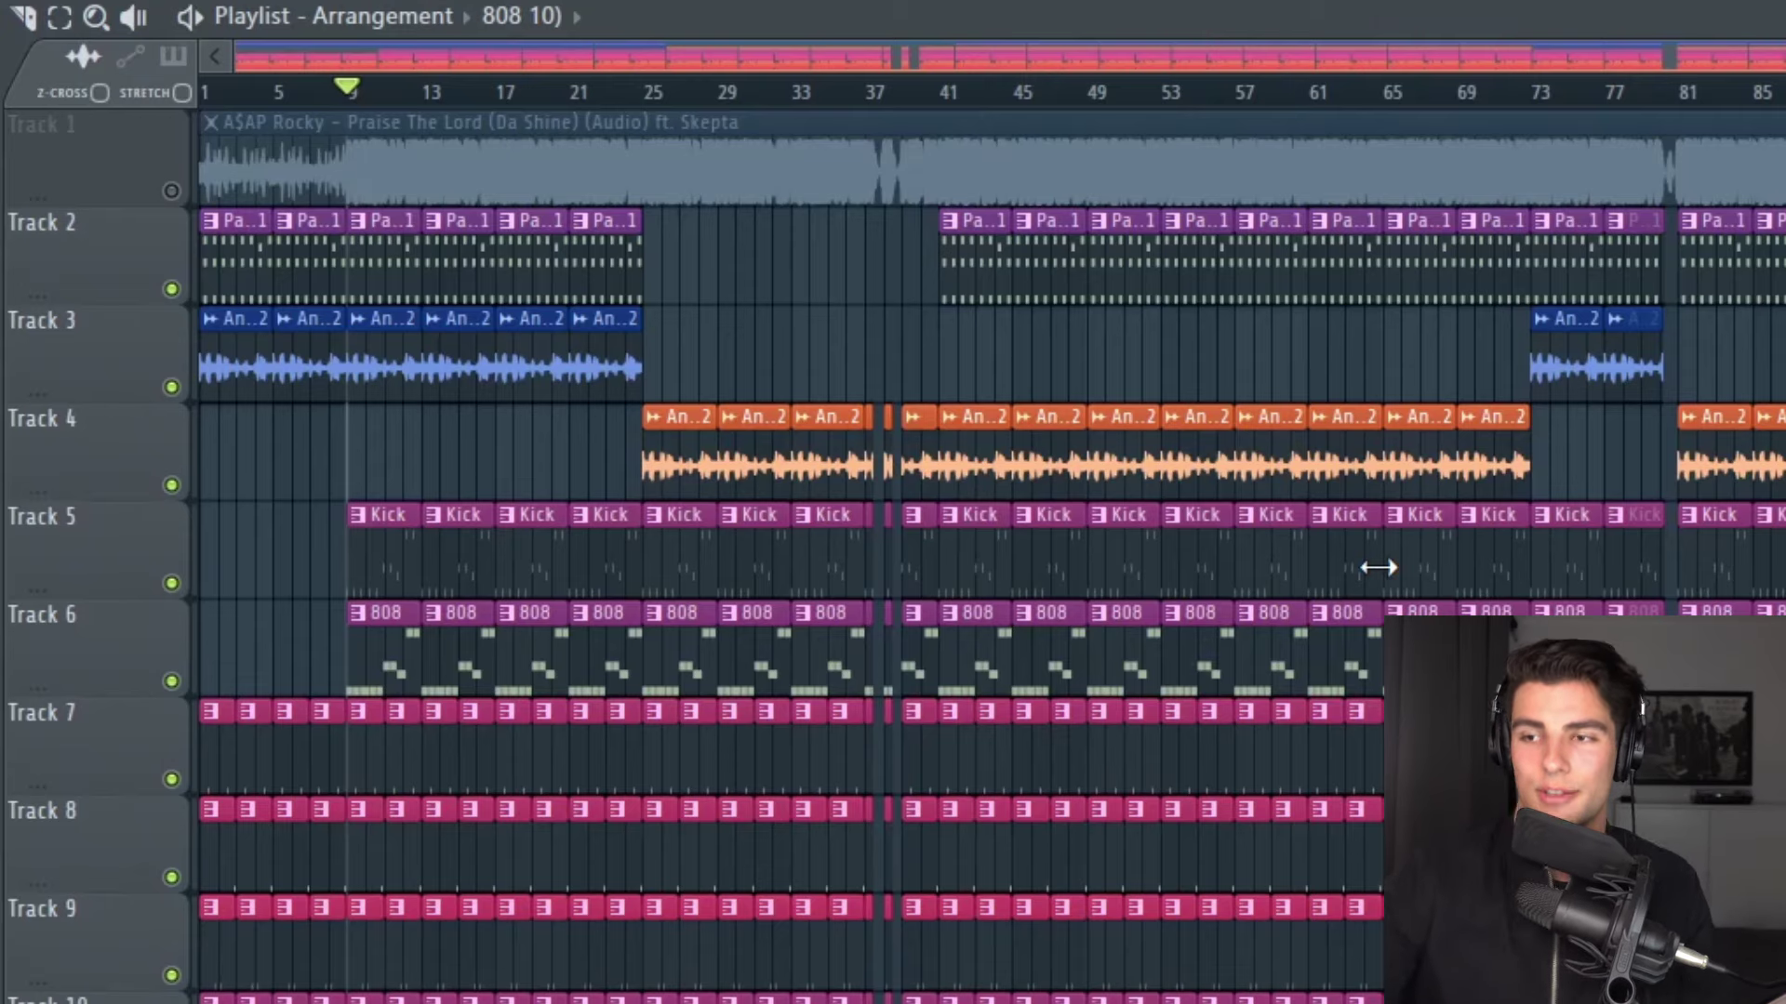
Check the Andean Stroll Panpipe clip's settings, close them, and widen the playlist view toward bar 38.
{"action": "scroll", "coordinate": [355, 837], "scroll_direction": "up", "scroll_amount": 3}
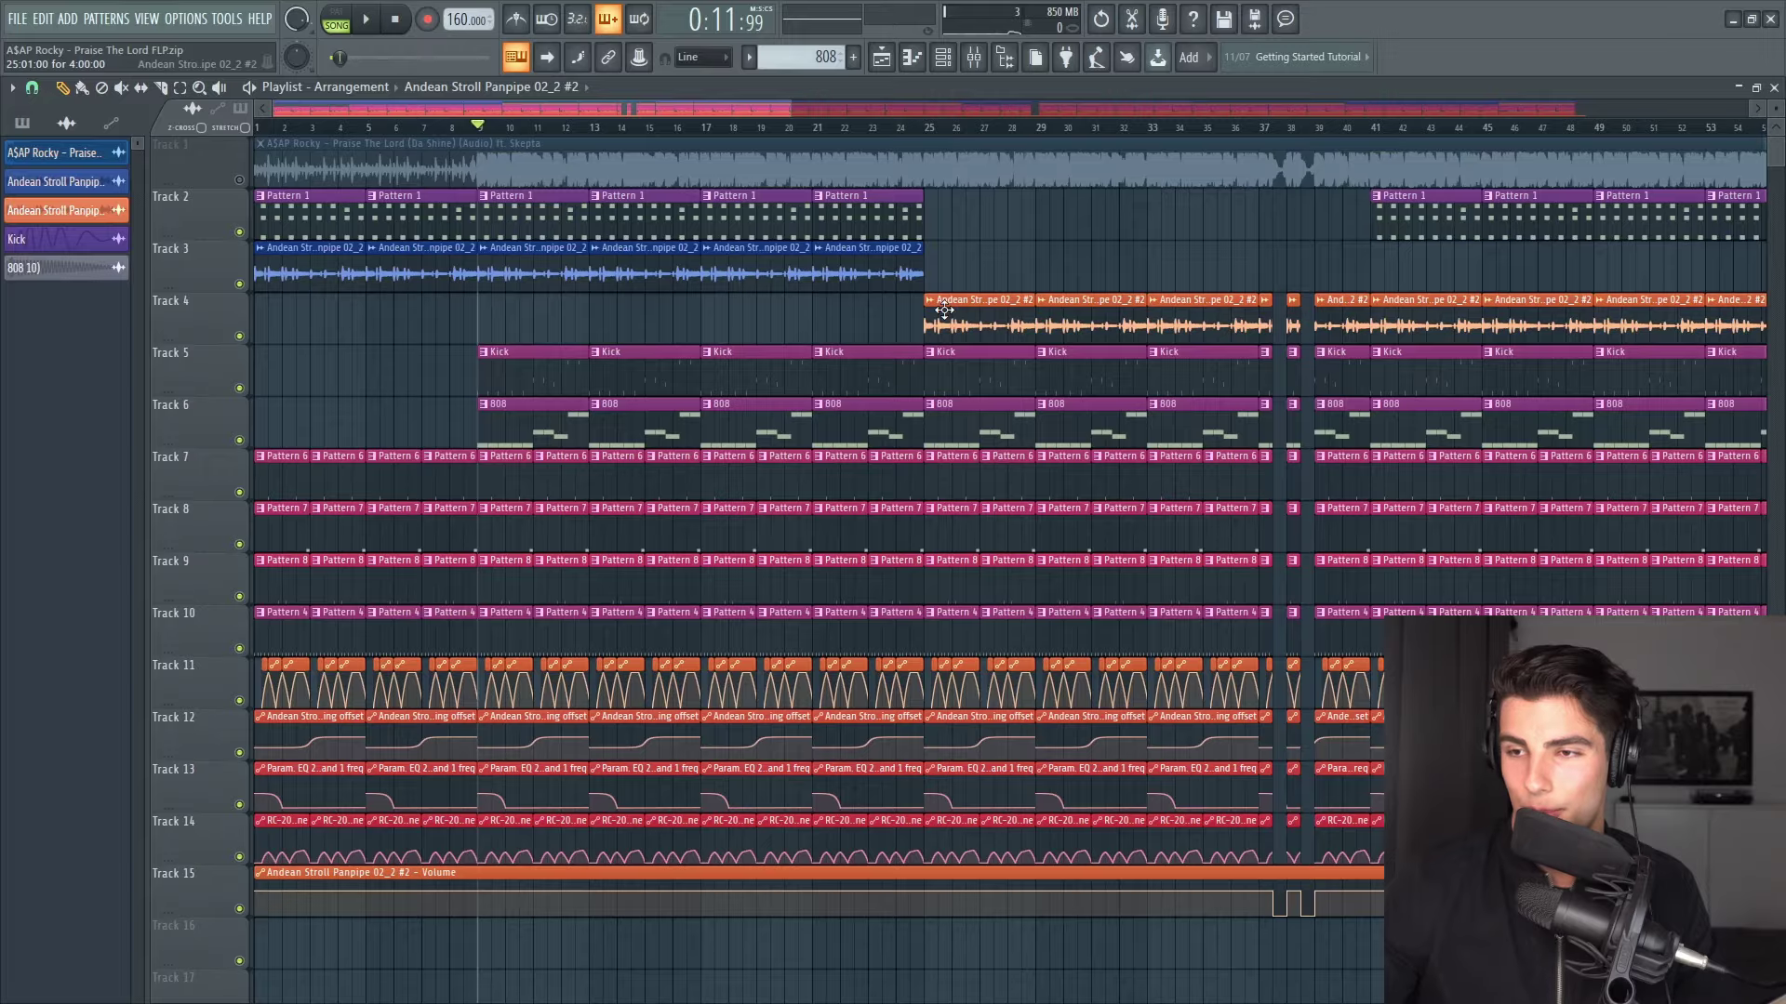
{"action": "double_click", "coordinate": [944, 310]}
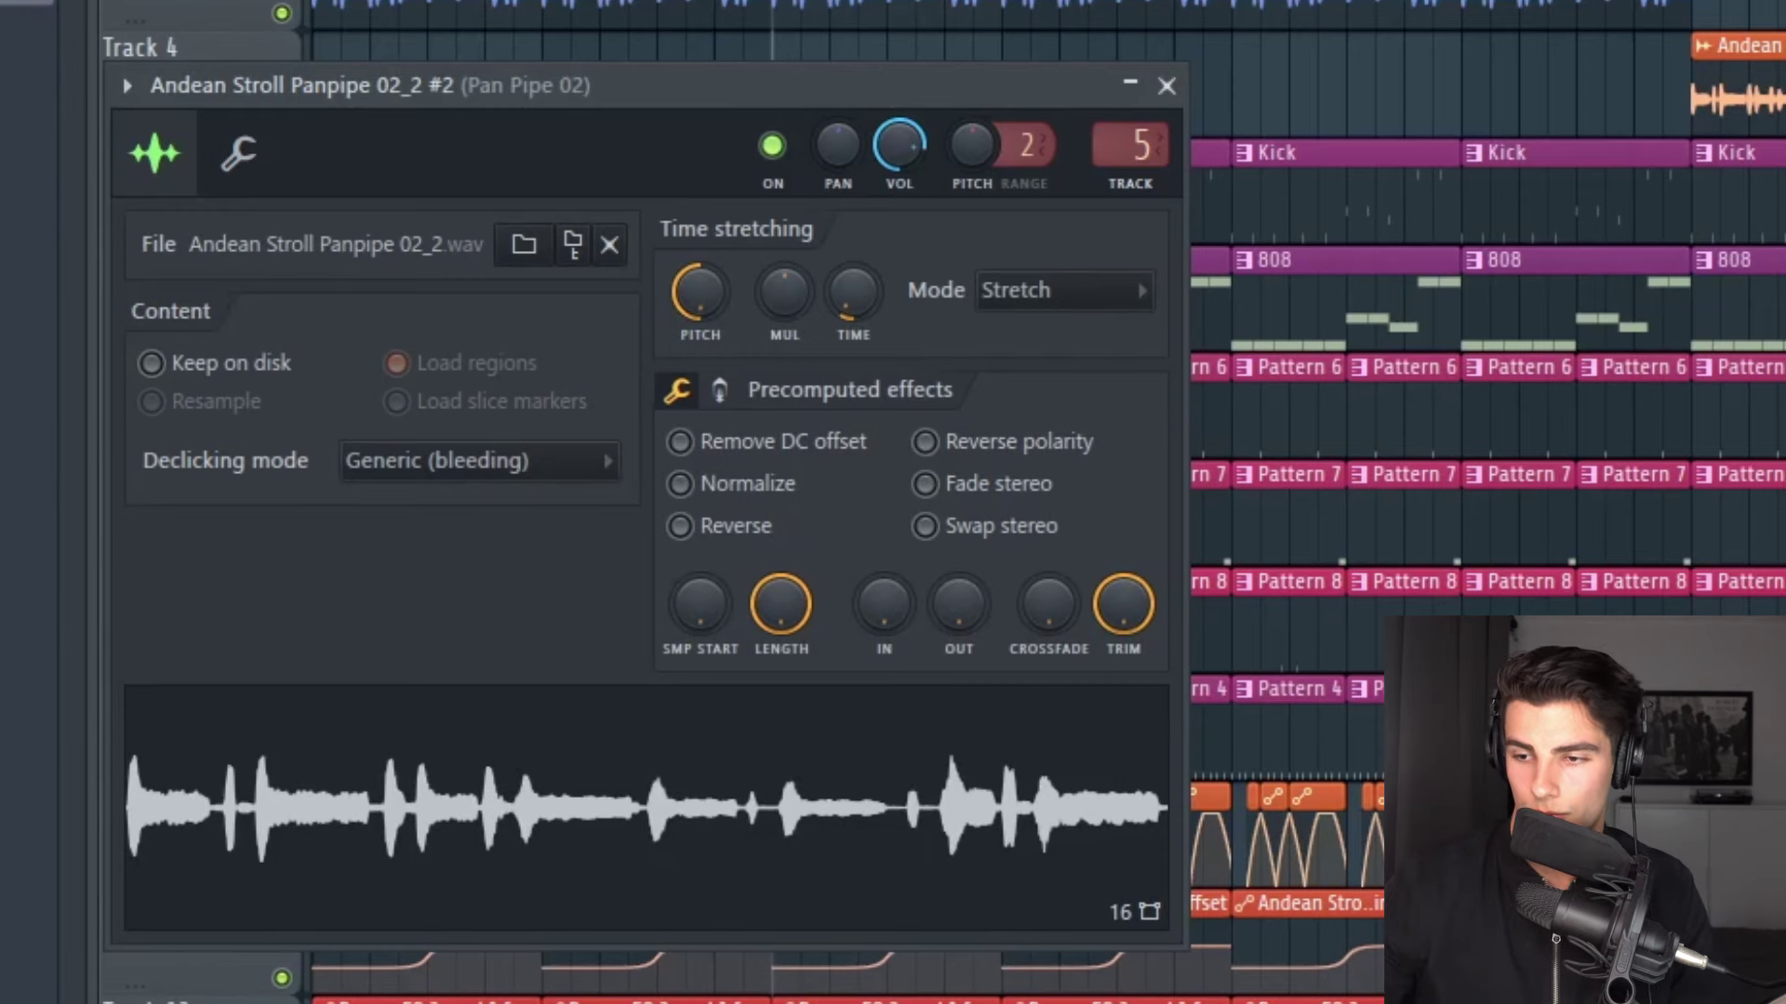
{"action": "key", "text": "Escape"}
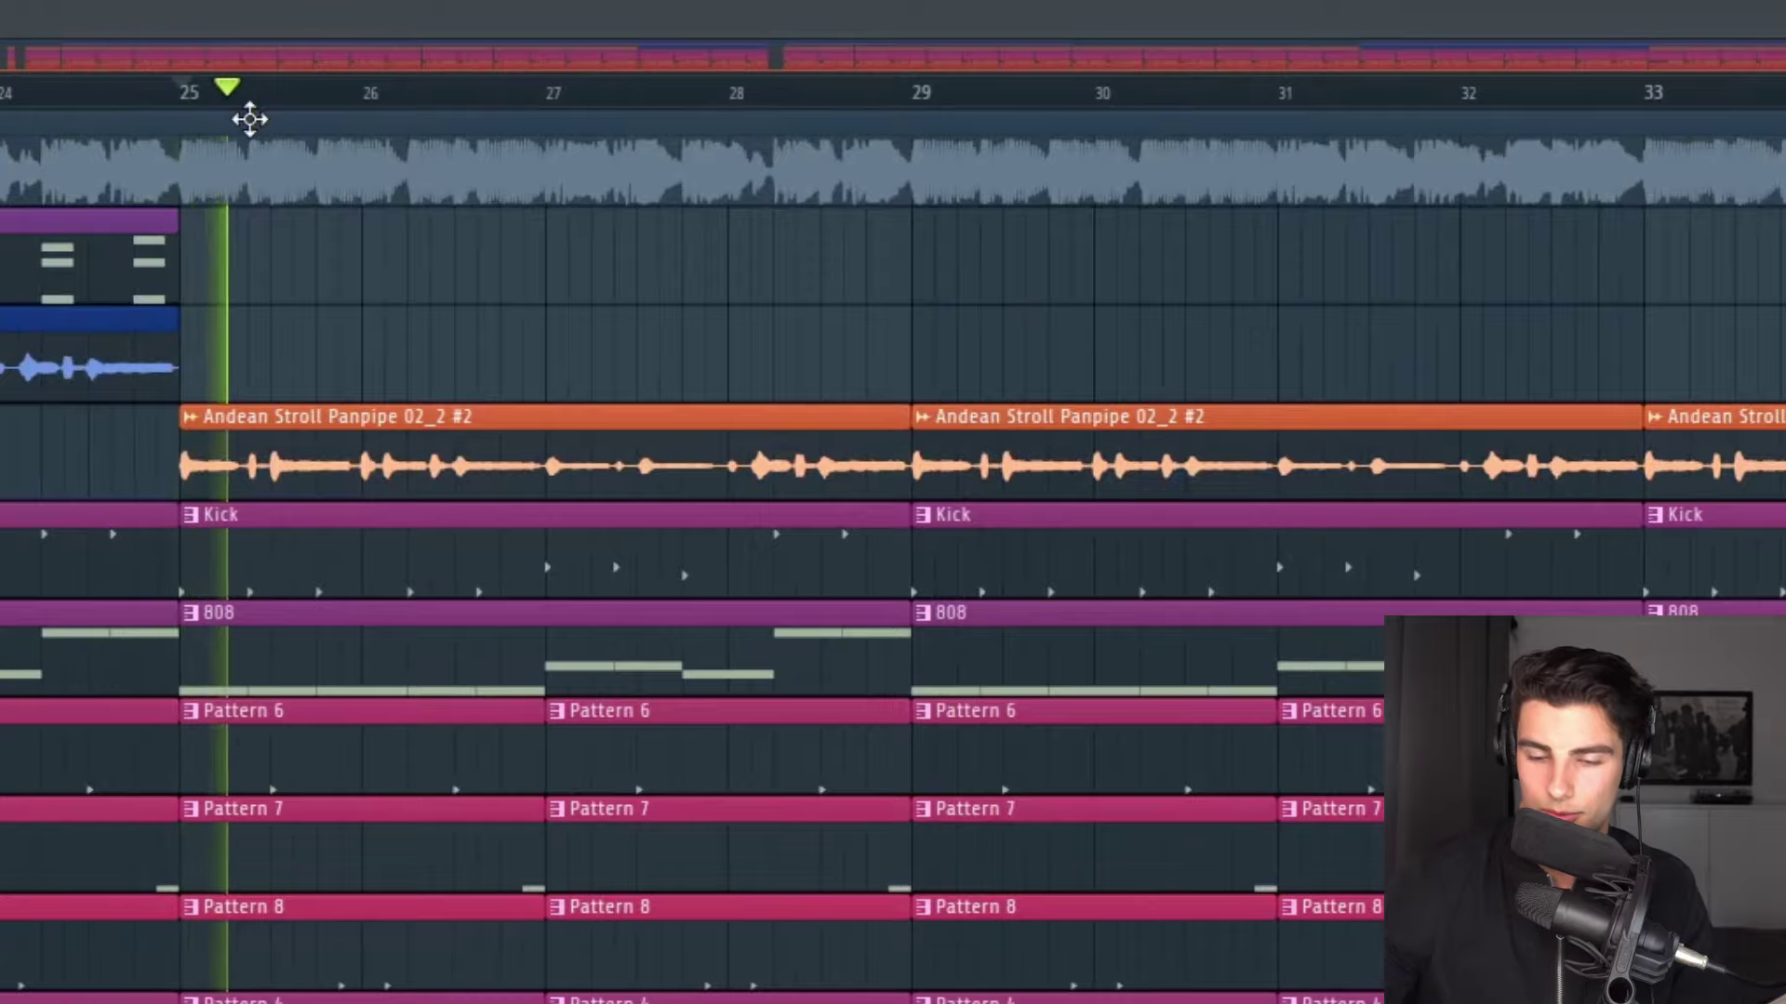
{"action": "left_click_drag", "start_coordinate": [249, 118], "coordinate": [518, 729]}
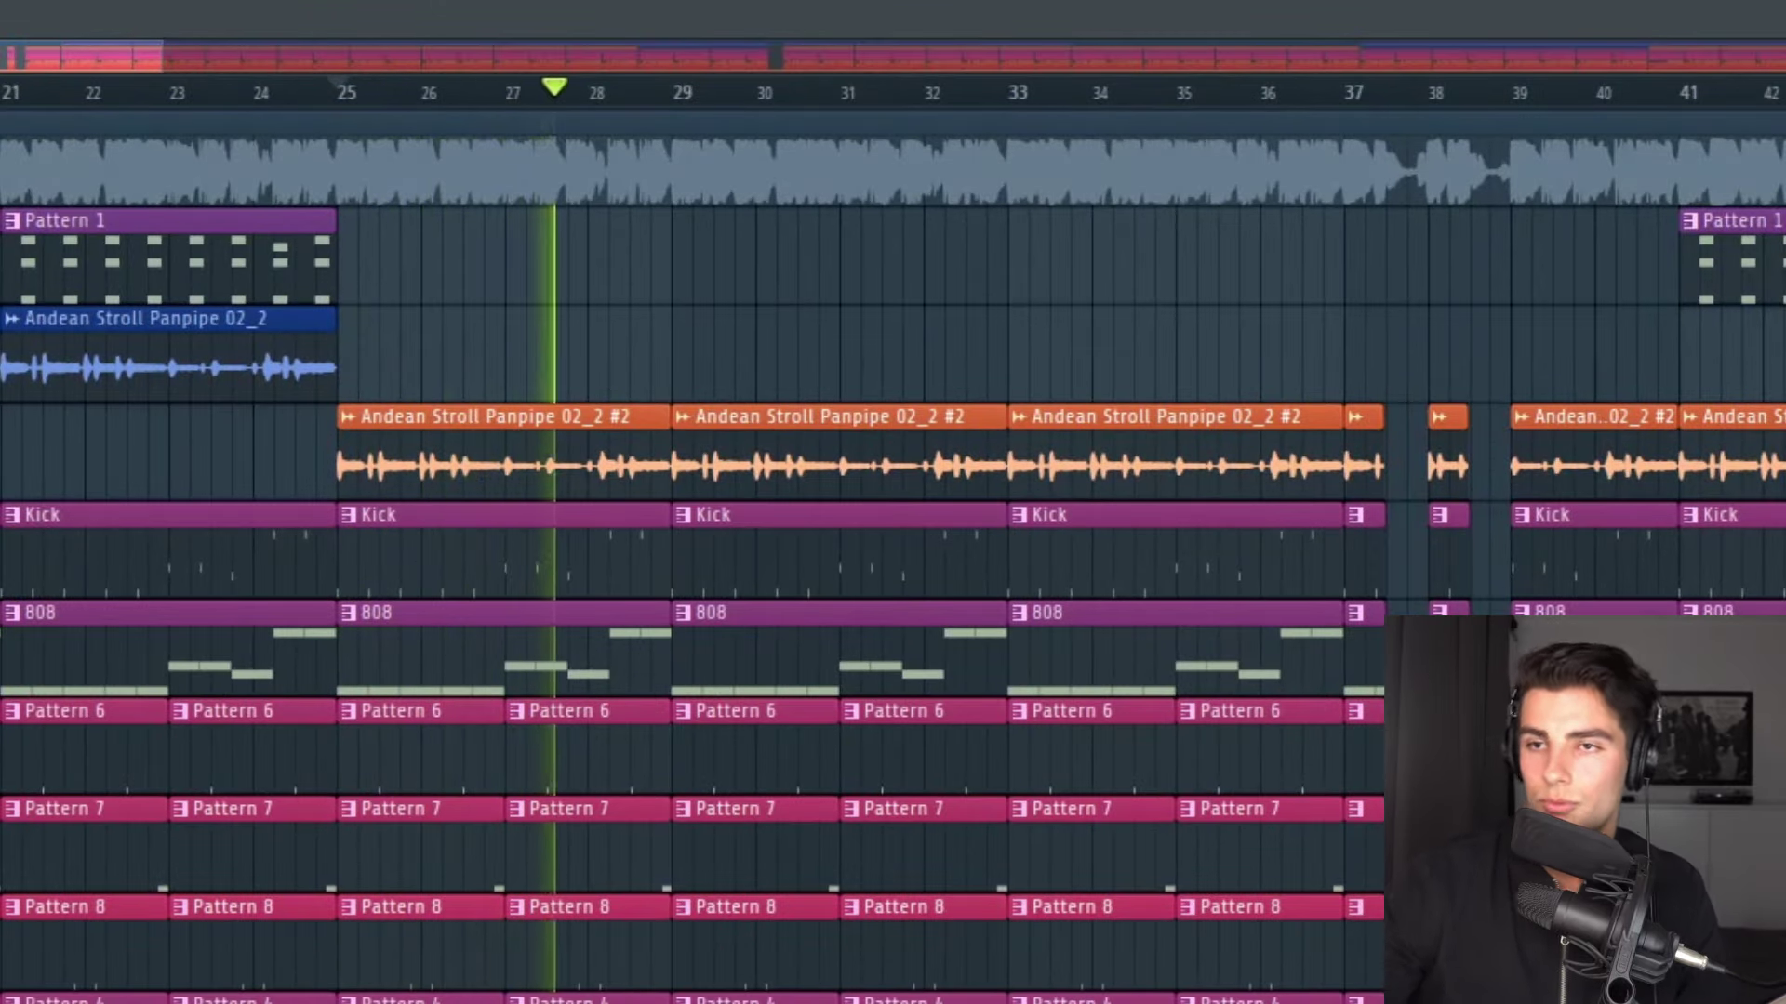
{"action": "scroll", "coordinate": [2, 47], "scroll_direction": "right", "scroll_amount": 3}
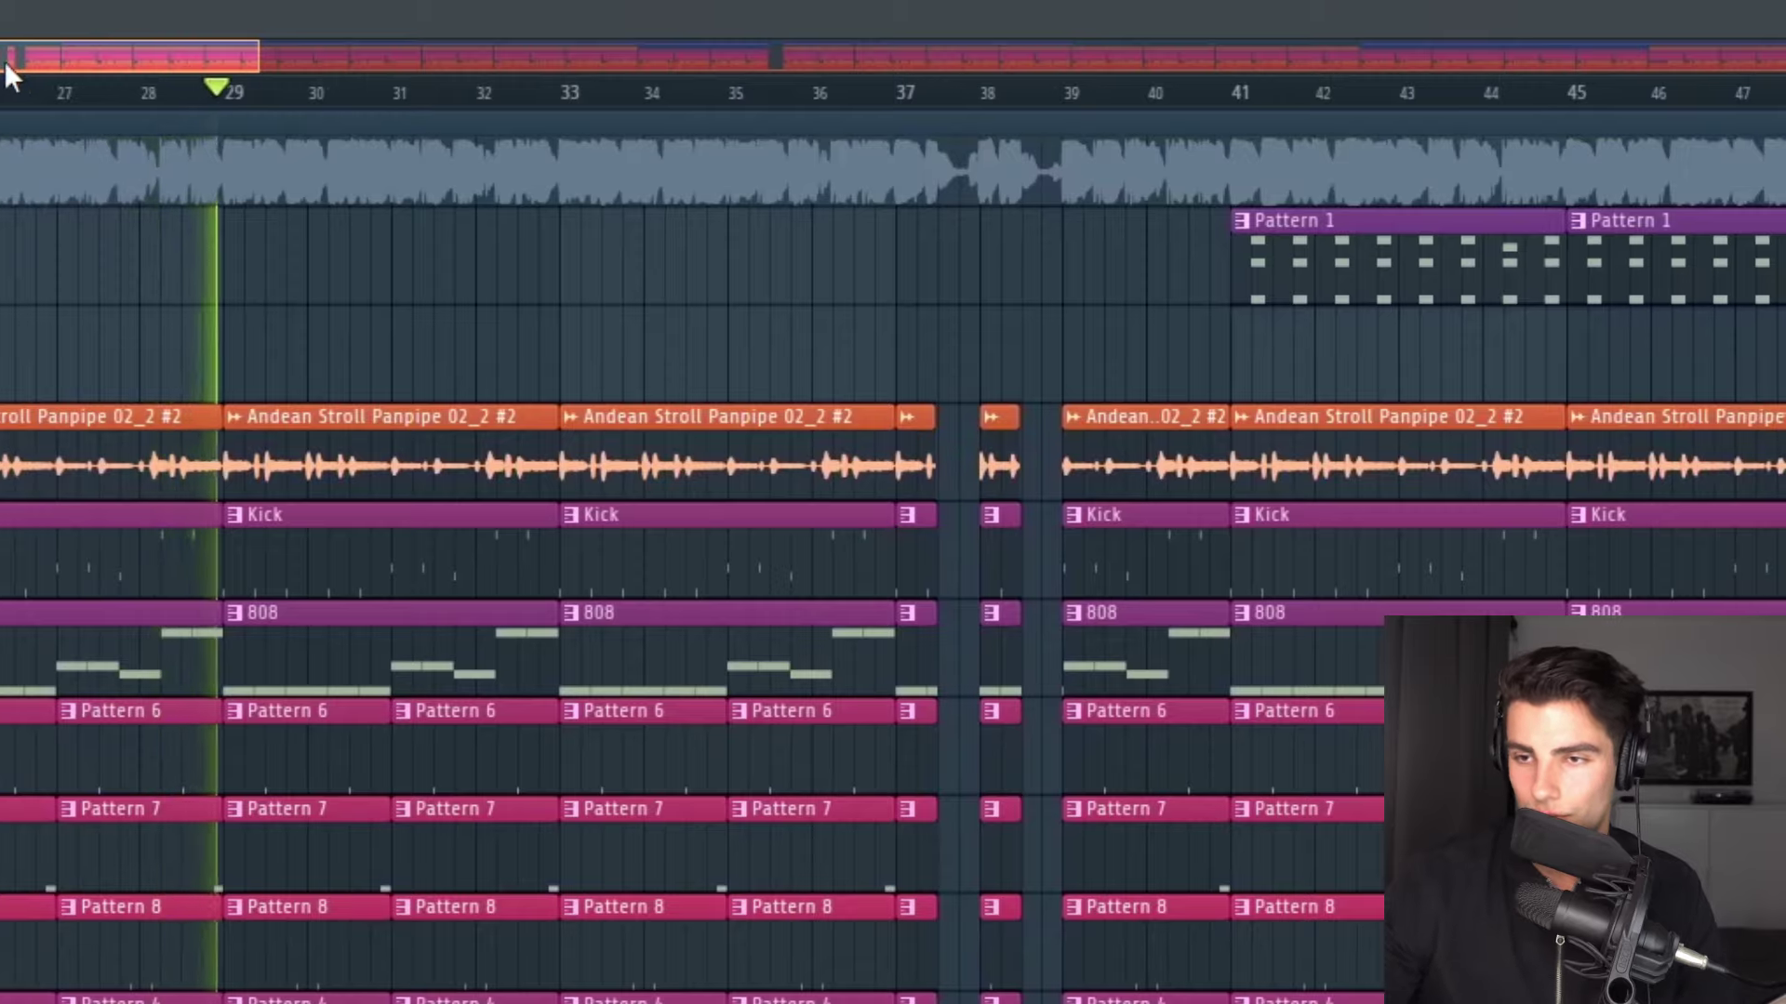